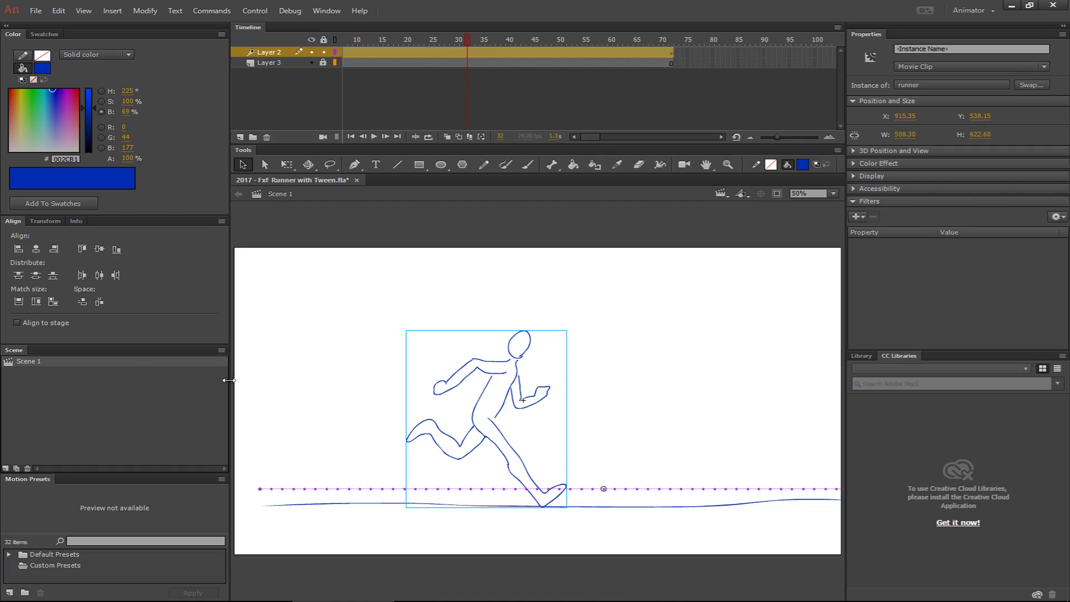
- Focus the Scene panel and show the Window menu's list of panels
click(45, 375)
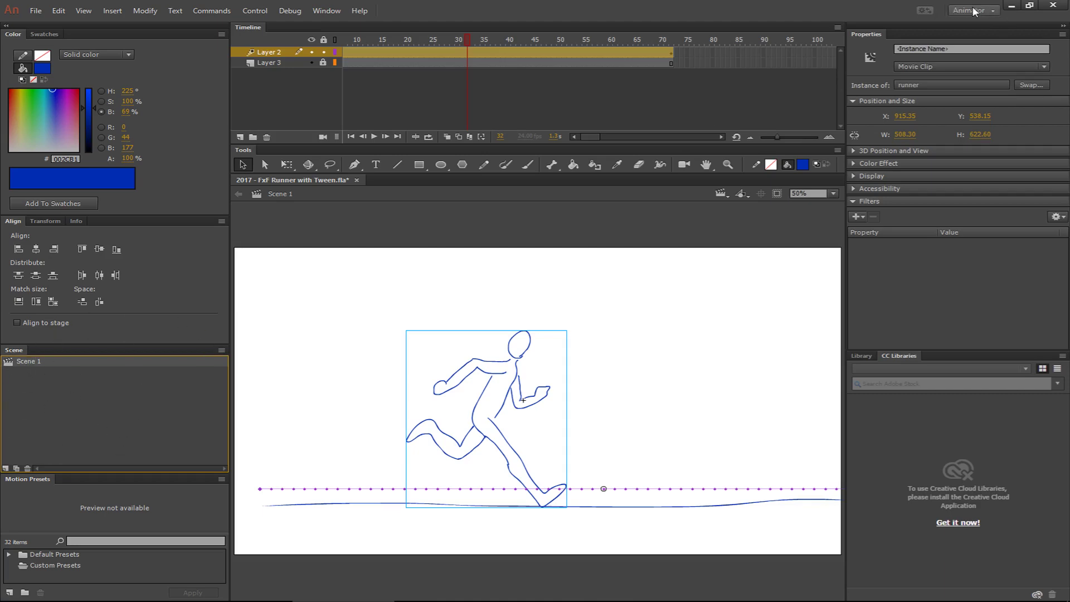
click(326, 12)
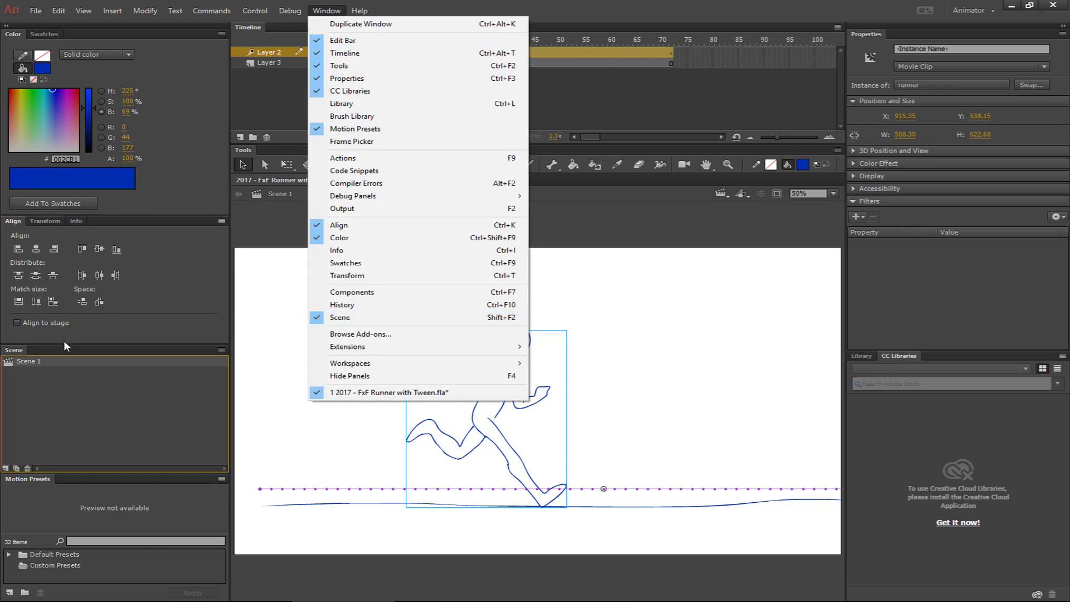
- Undock the Scene panel and group the CC Libraries and Library panels with Properties
click(290, 10)
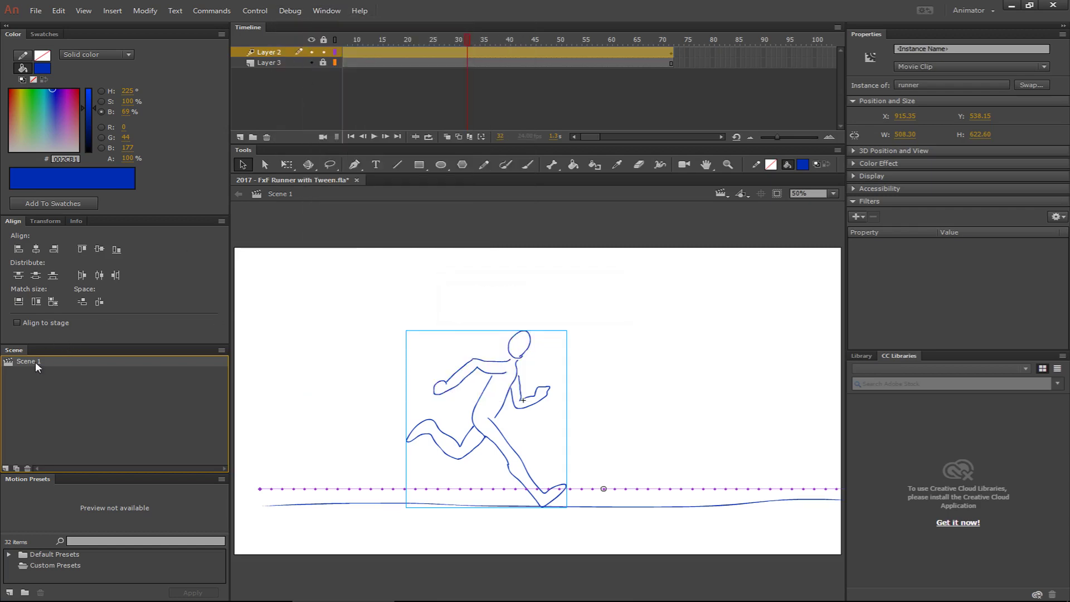
drag(10, 352, 62, 347)
drag(898, 356, 929, 33)
drag(861, 355, 960, 34)
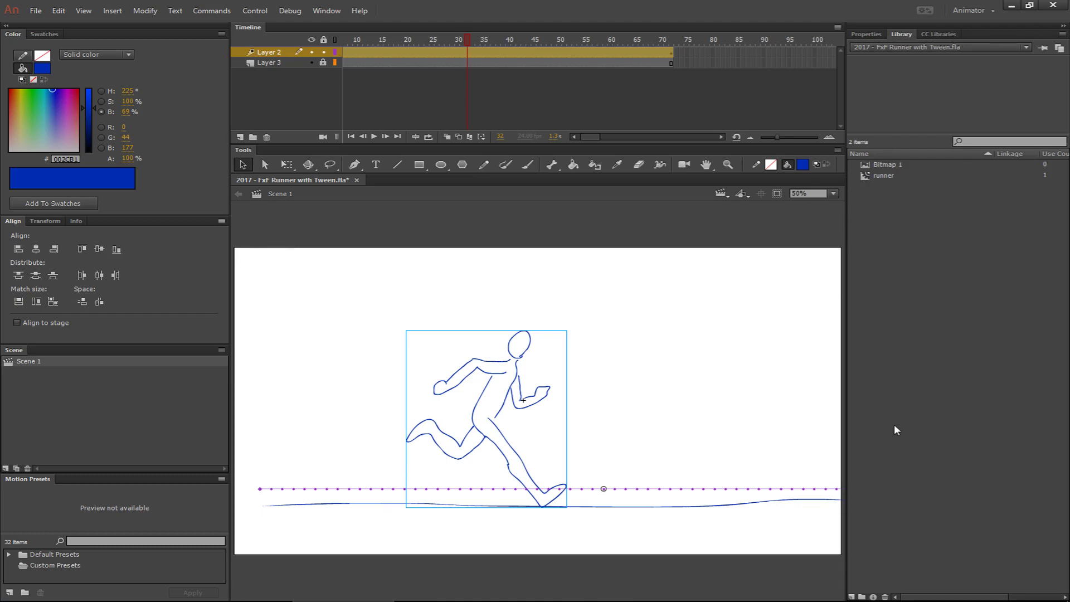
- Preview the runner symbol in the Library, switching between the Library and Properties tabs
click(865, 175)
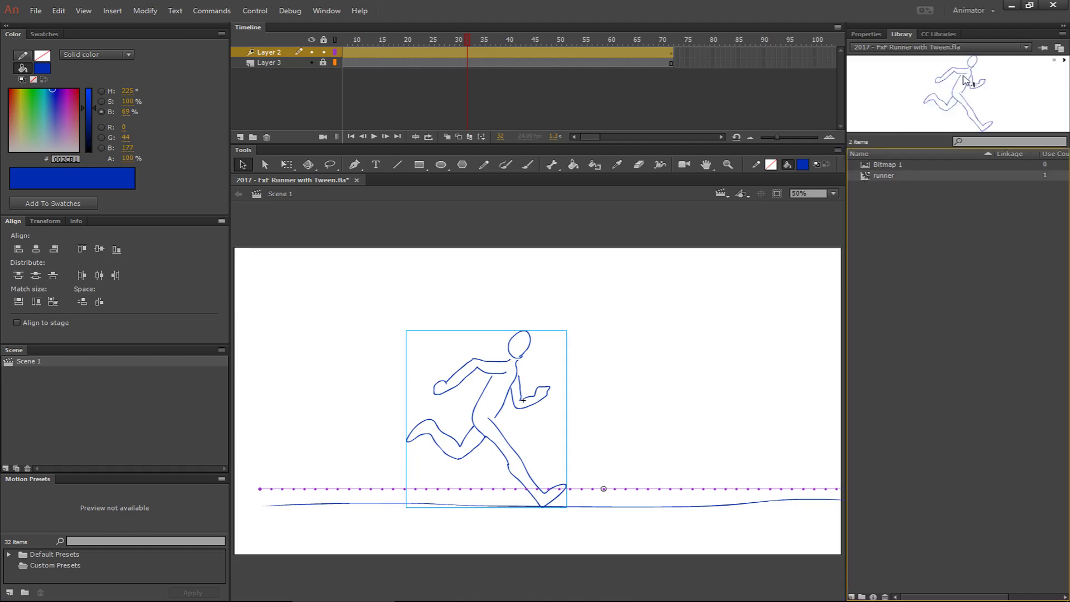
click(871, 32)
click(897, 35)
click(871, 33)
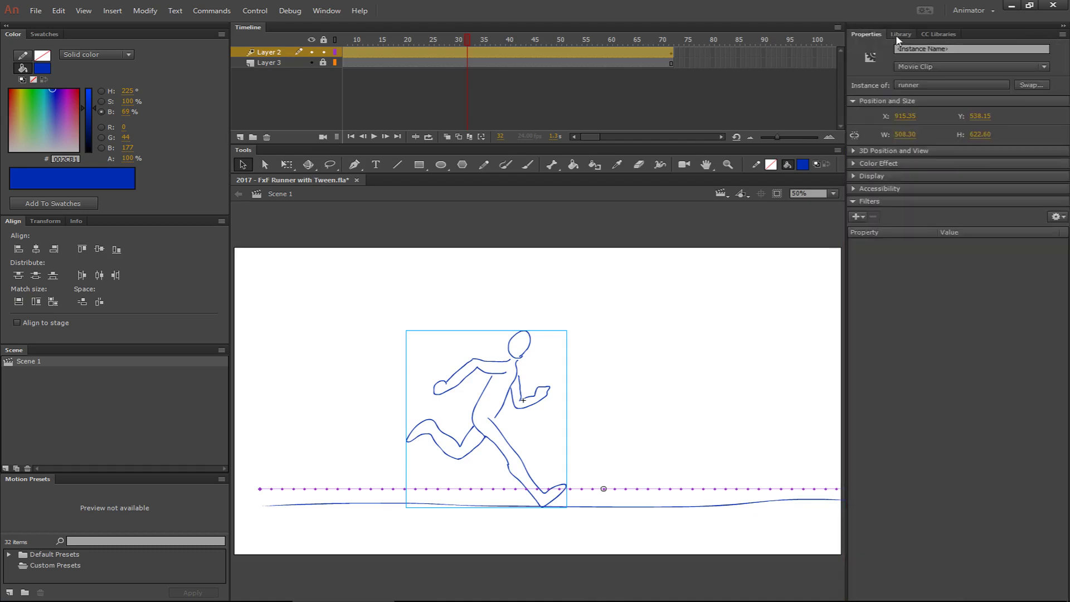
click(897, 35)
click(874, 35)
- Add a trial Scene 2, then delete it and confirm the deletion
click(5, 468)
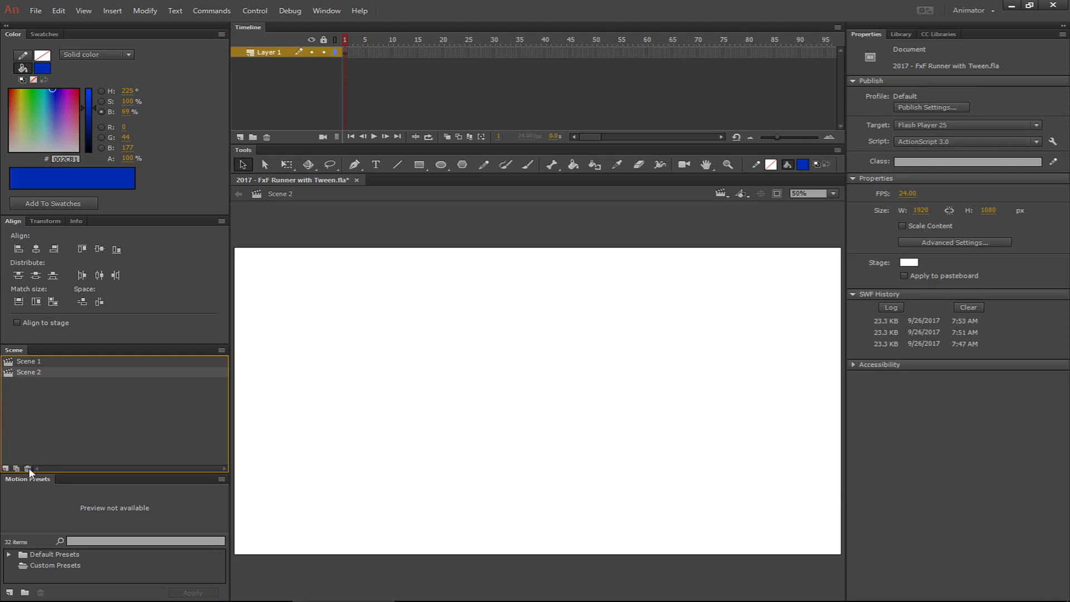
click(28, 469)
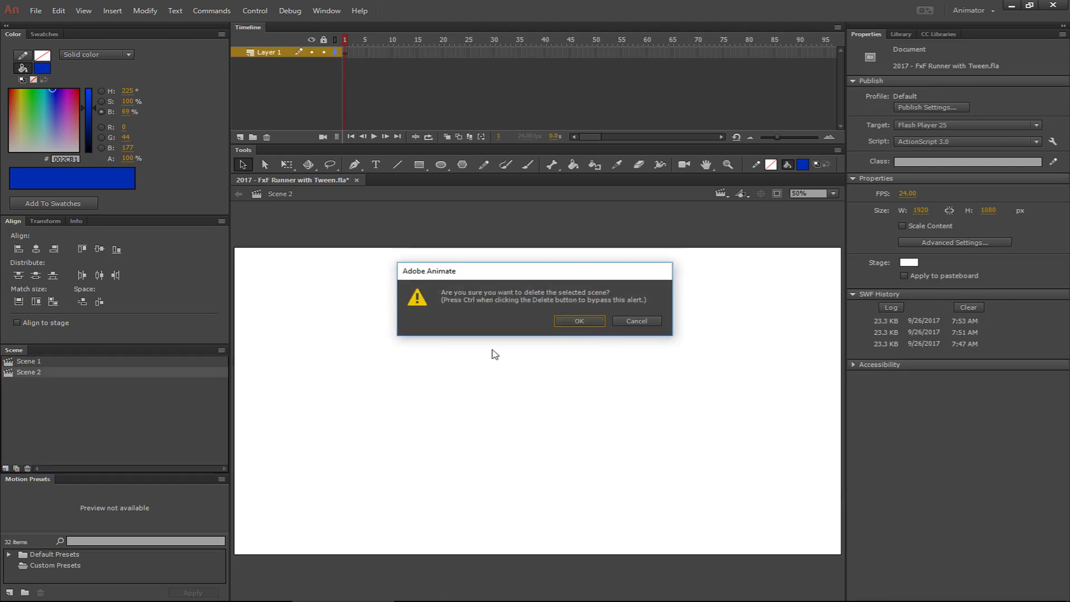
click(590, 320)
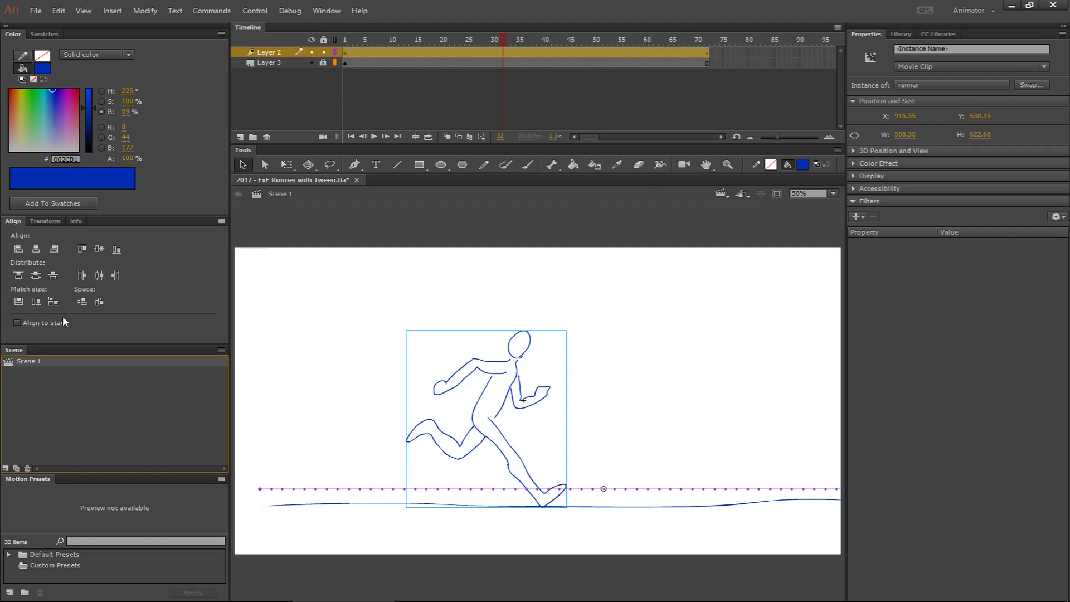
- Add empty Scene 3, zoom to 25%, and drag a runner instance from the Library onto its stage
click(5, 468)
key(ctrl+minus)
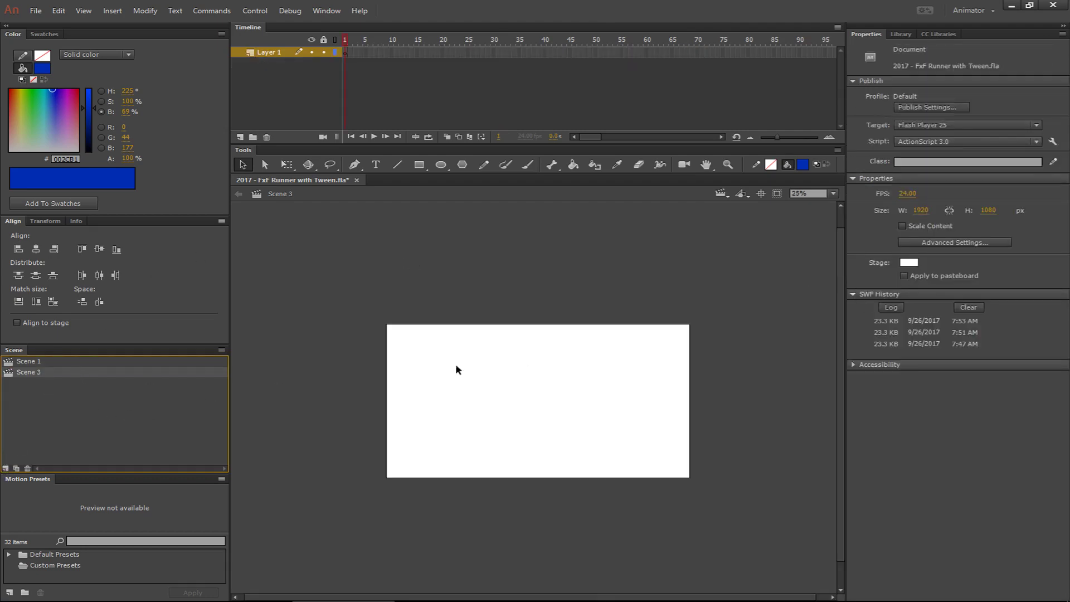
click(905, 34)
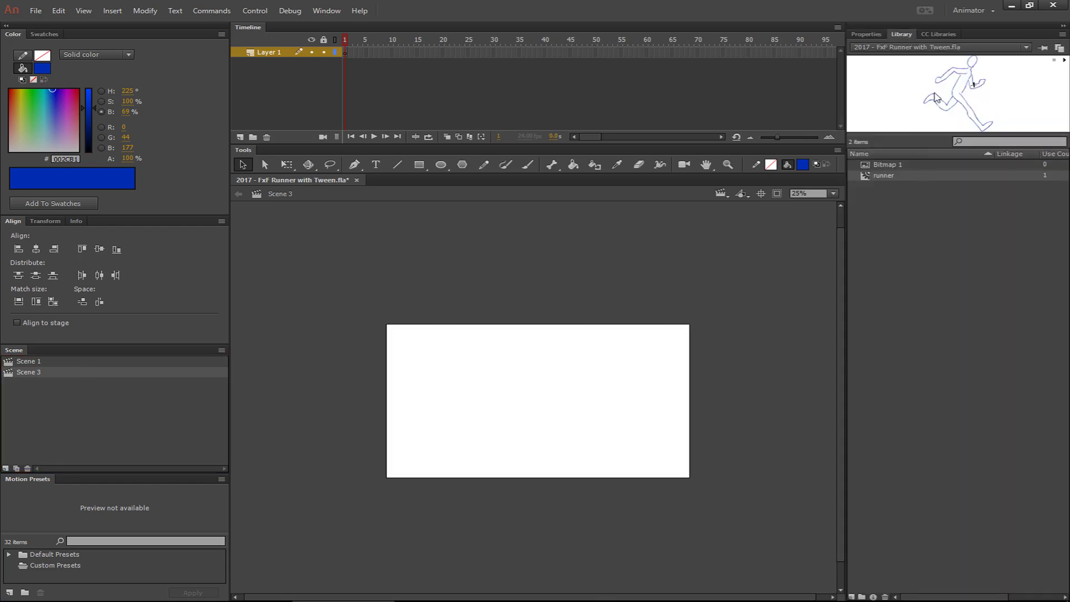
drag(934, 98, 532, 414)
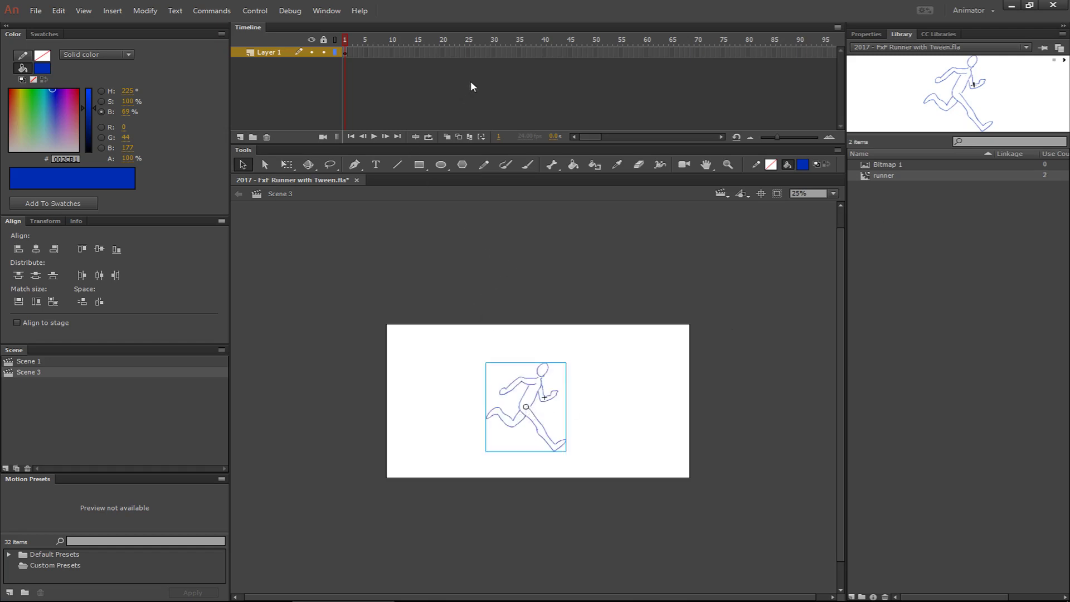
- Extend Scene 3's layer to frame 91 and scale the runner up, moved lower, as a close-up
right_click(803, 52)
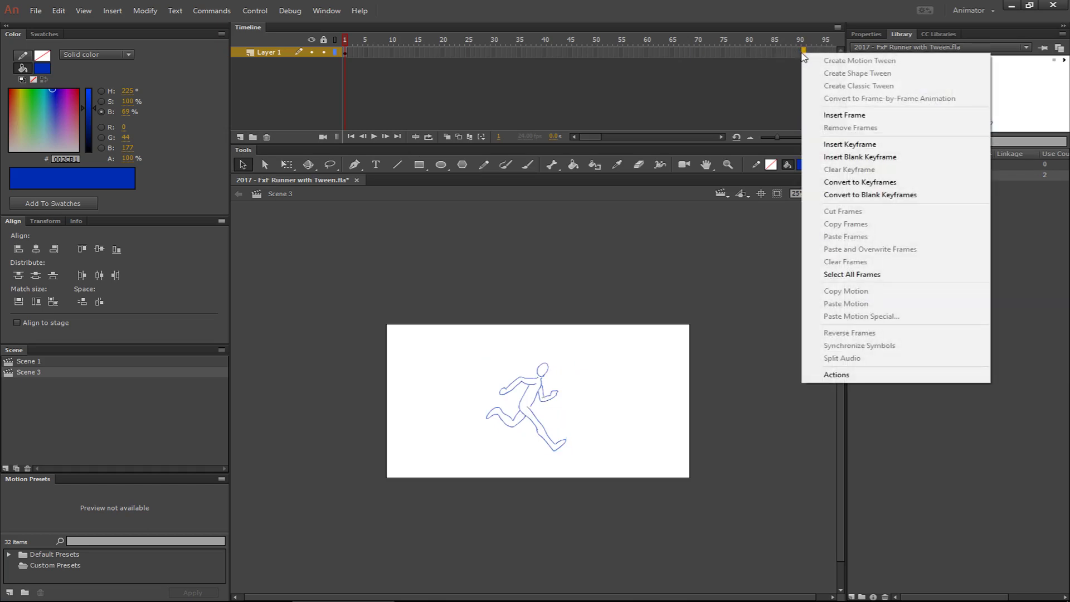
click(847, 115)
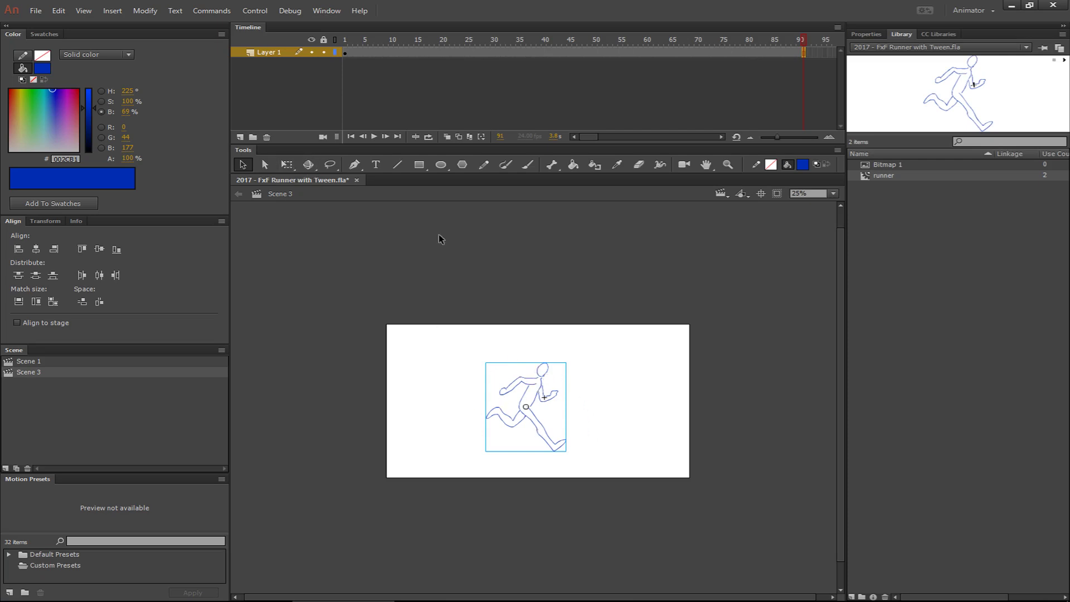
click(287, 165)
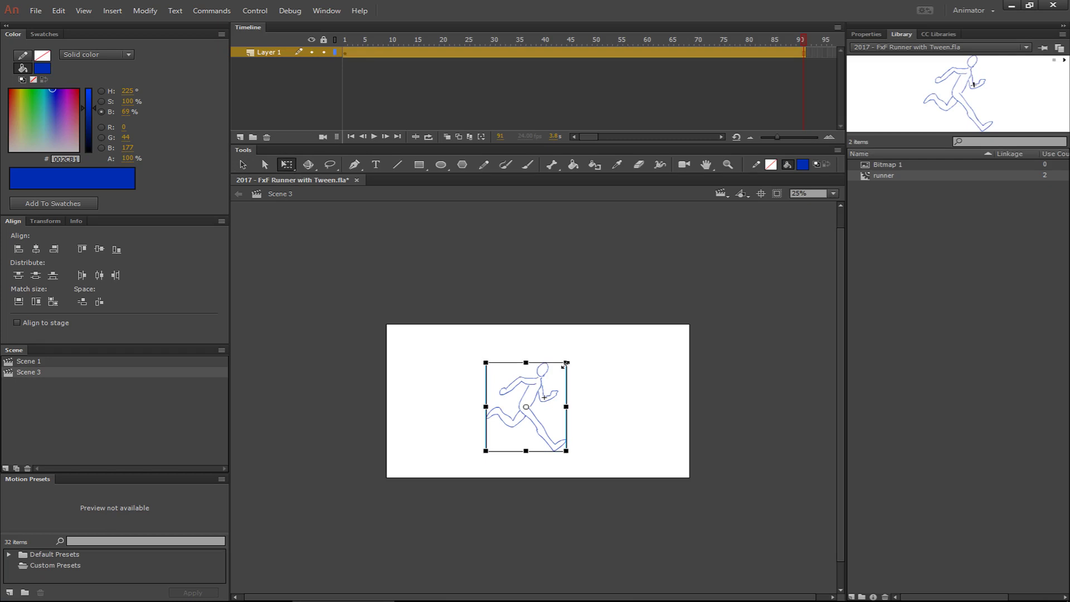
drag(566, 362, 798, 270)
drag(523, 385, 474, 453)
click(492, 214)
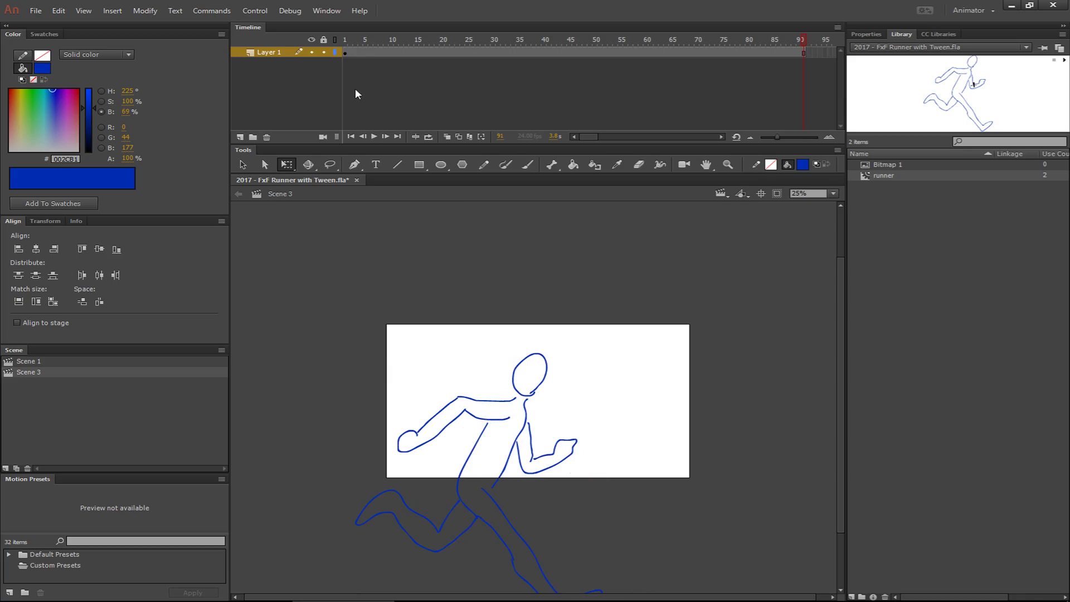
key(ctrl+Return)
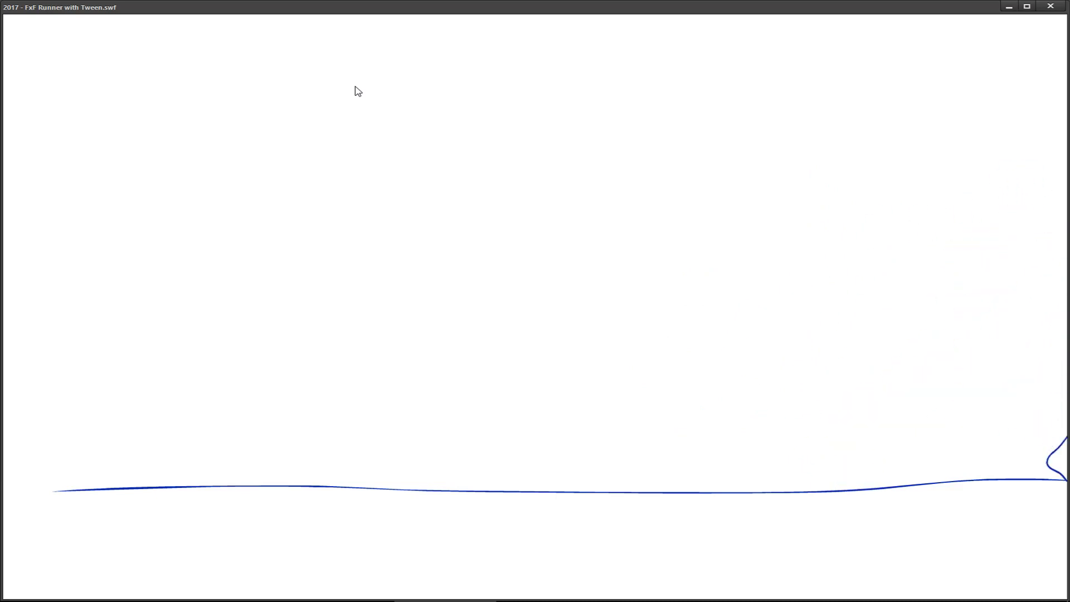
click(1059, 8)
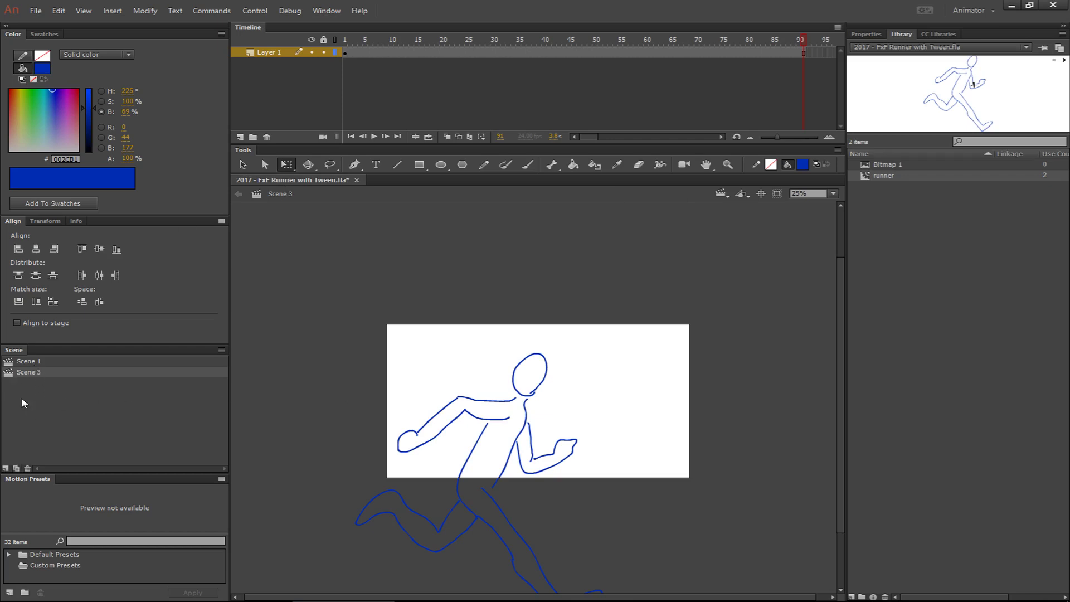
- Rename Scene 3 to 'close up on runner'
click(16, 369)
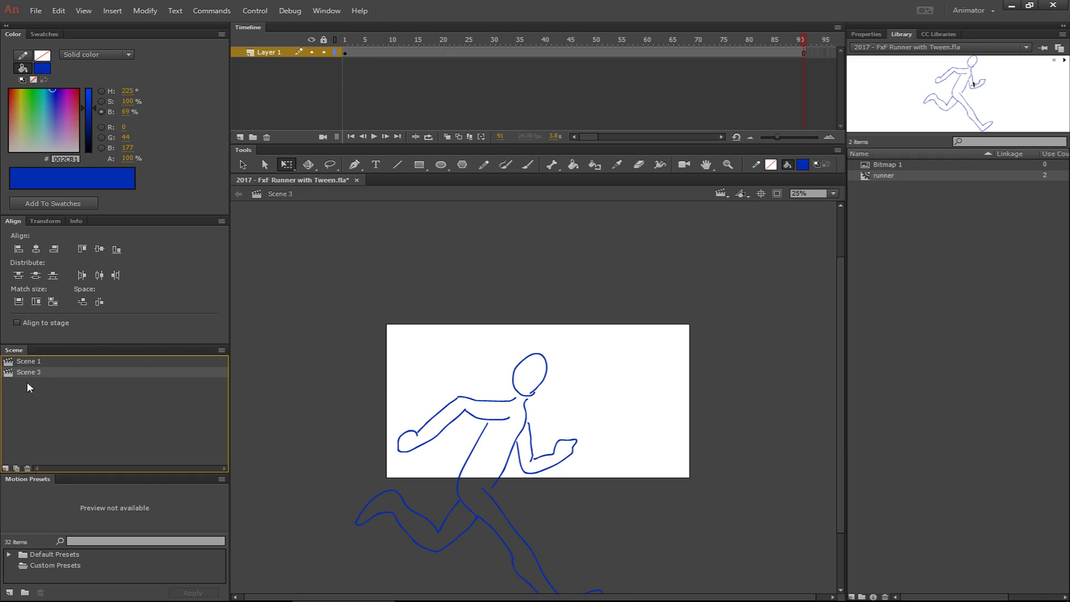
double_click(31, 369)
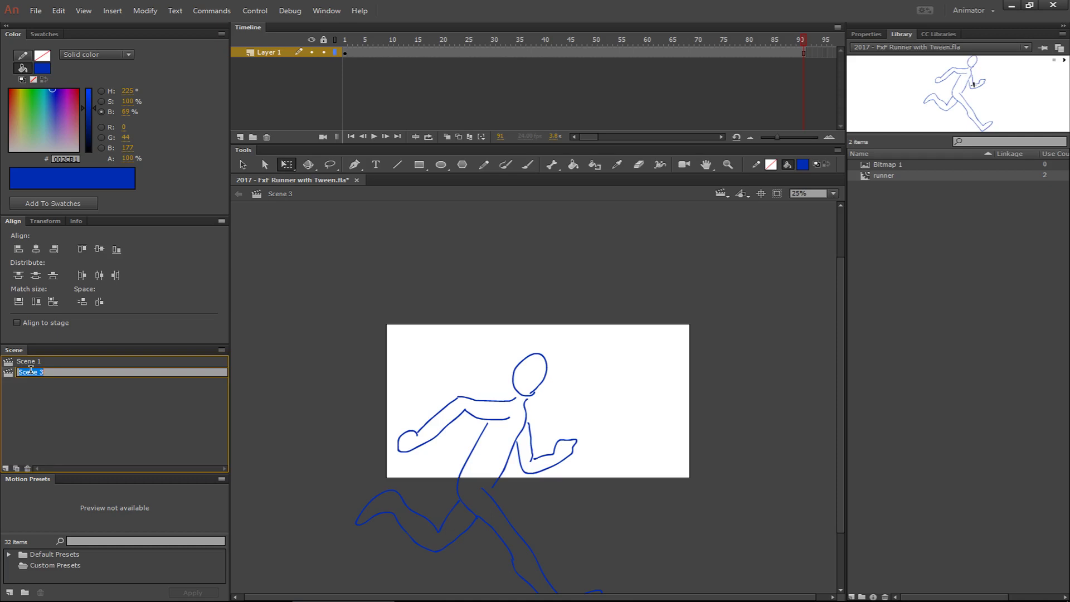
text(close up on runner)
key(Return)
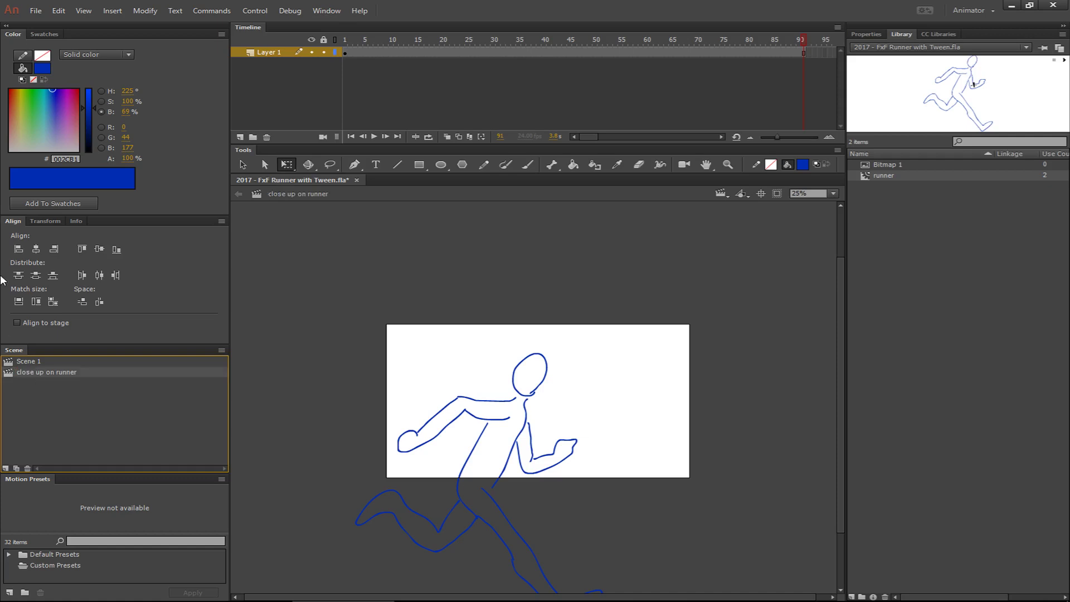
- Rename Scene 1 to 'runner left to right'
double_click(22, 361)
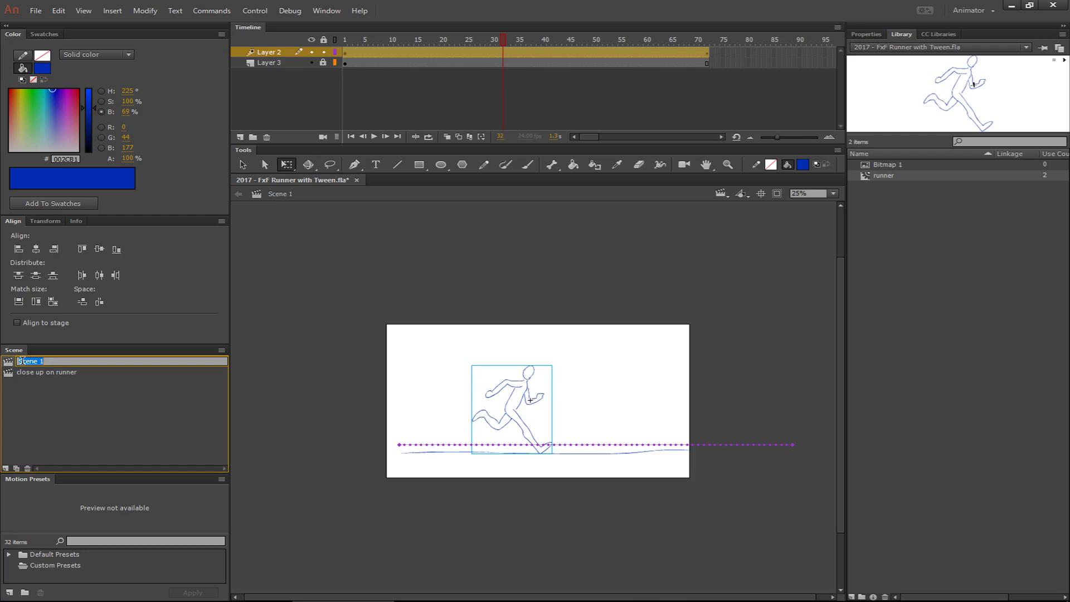
text(runner left to right)
key(Return)
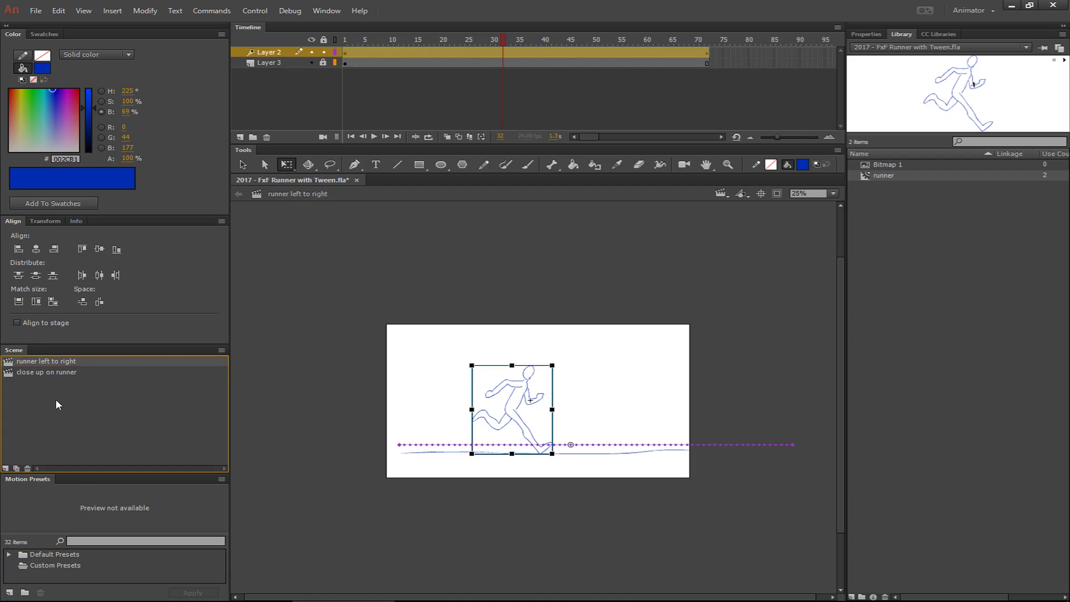
- Keep 'close up on runner' after 'runner left to right' and edit the runner symbol in place
click(27, 370)
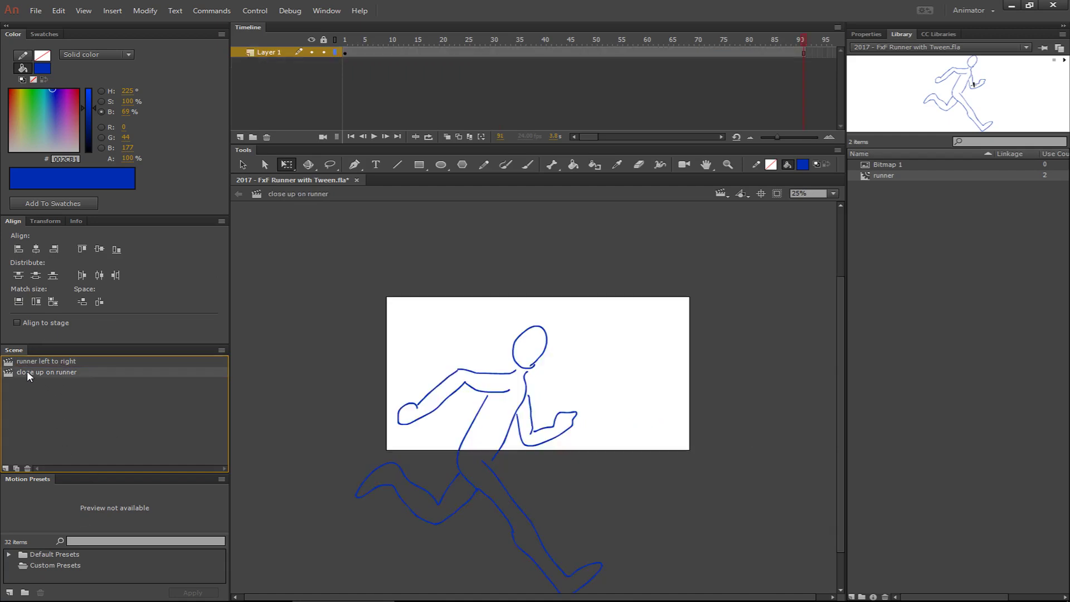
drag(33, 359, 34, 360)
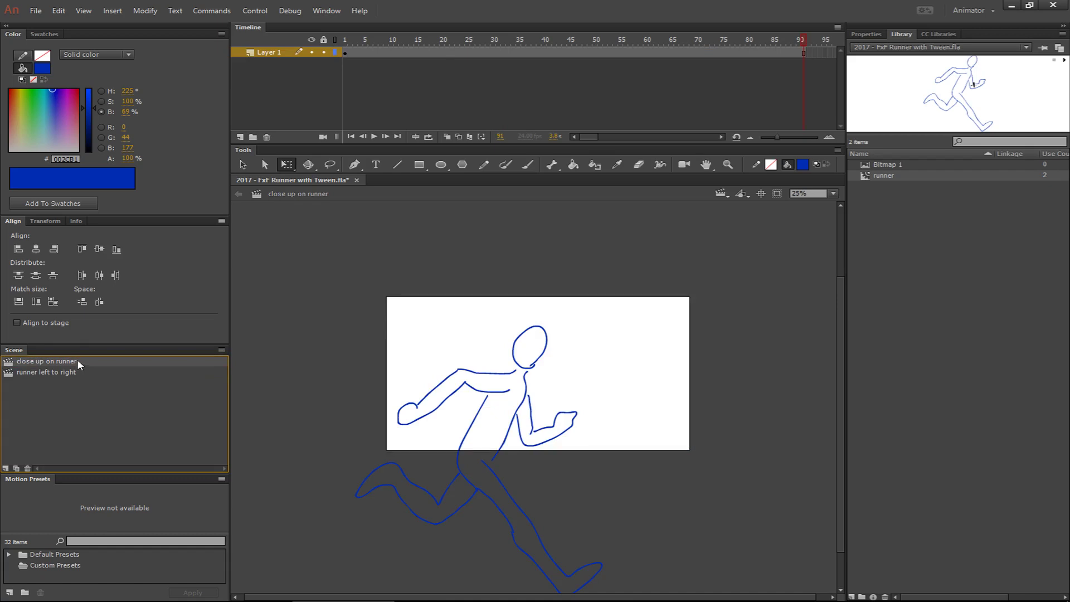
drag(71, 363, 75, 376)
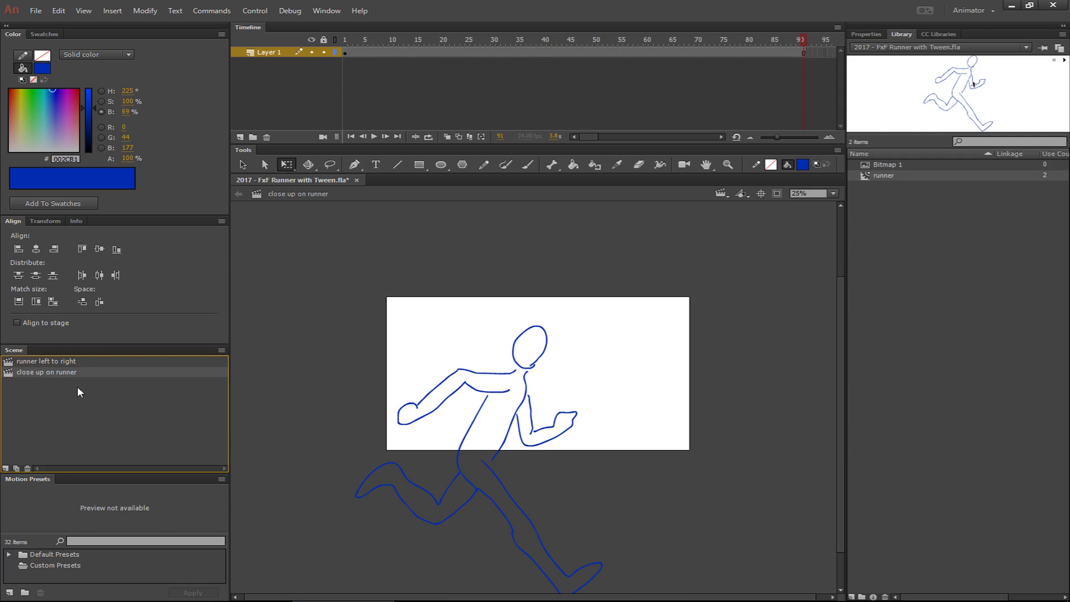
click(511, 387)
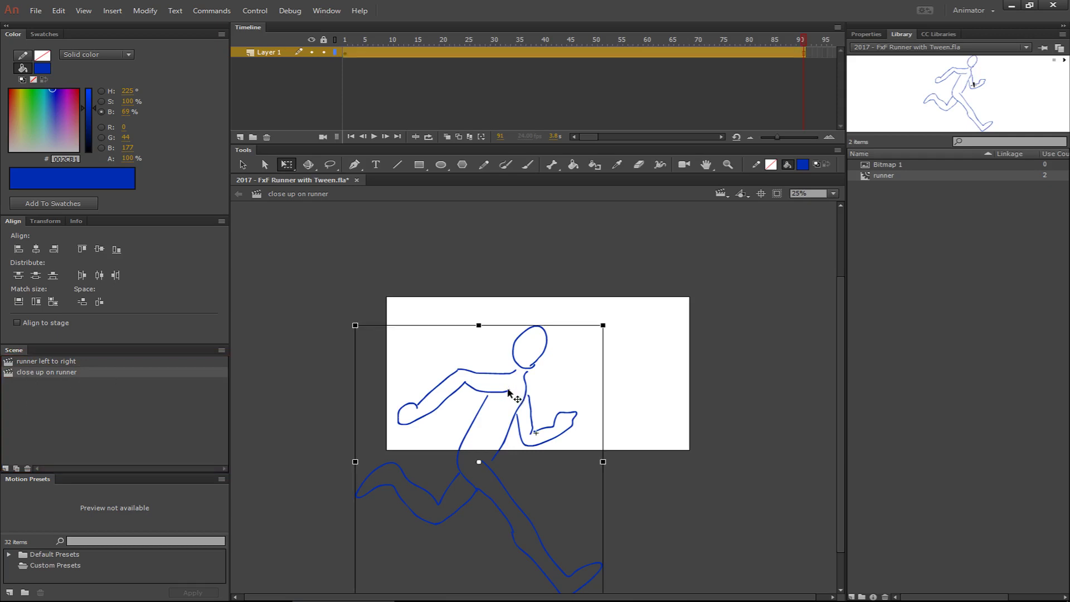
double_click(500, 393)
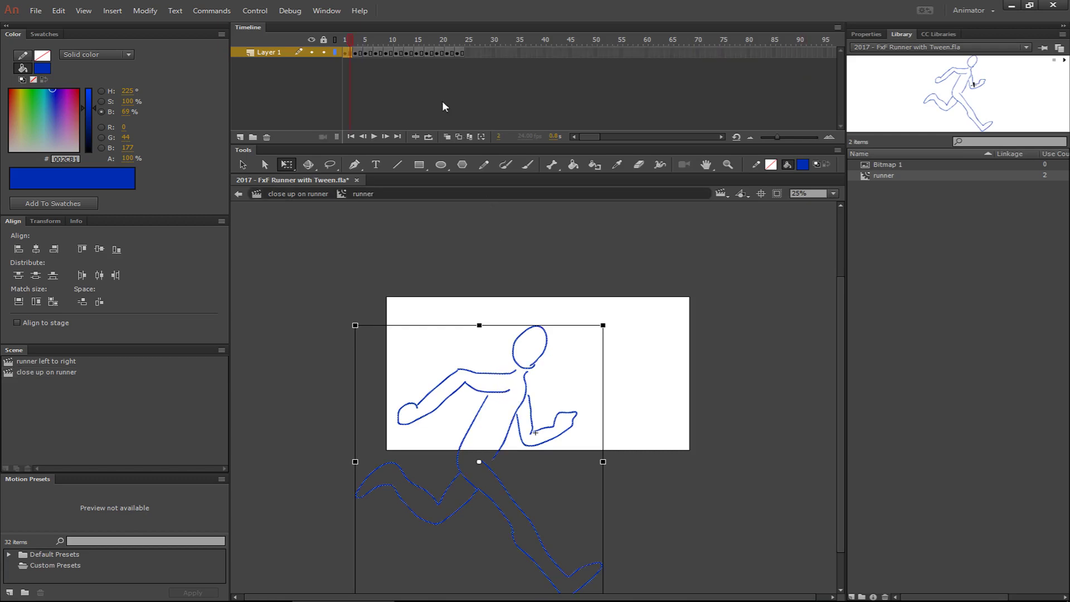
- Add a layer beneath Layer 1 in the runner symbol and draw a #00FF00 green circle over the head
click(345, 39)
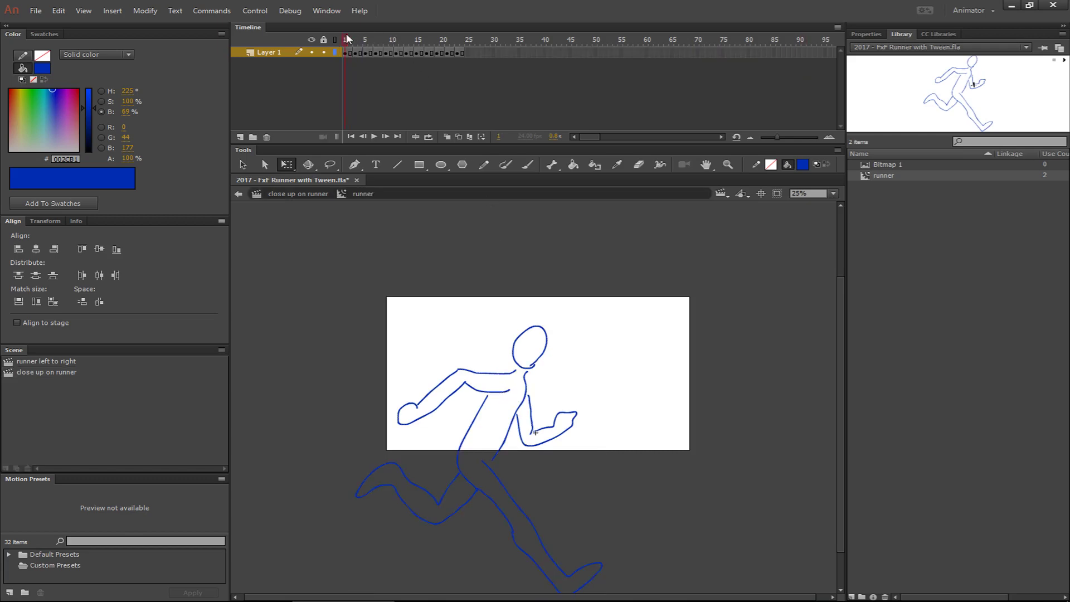
click(239, 136)
drag(274, 51, 275, 74)
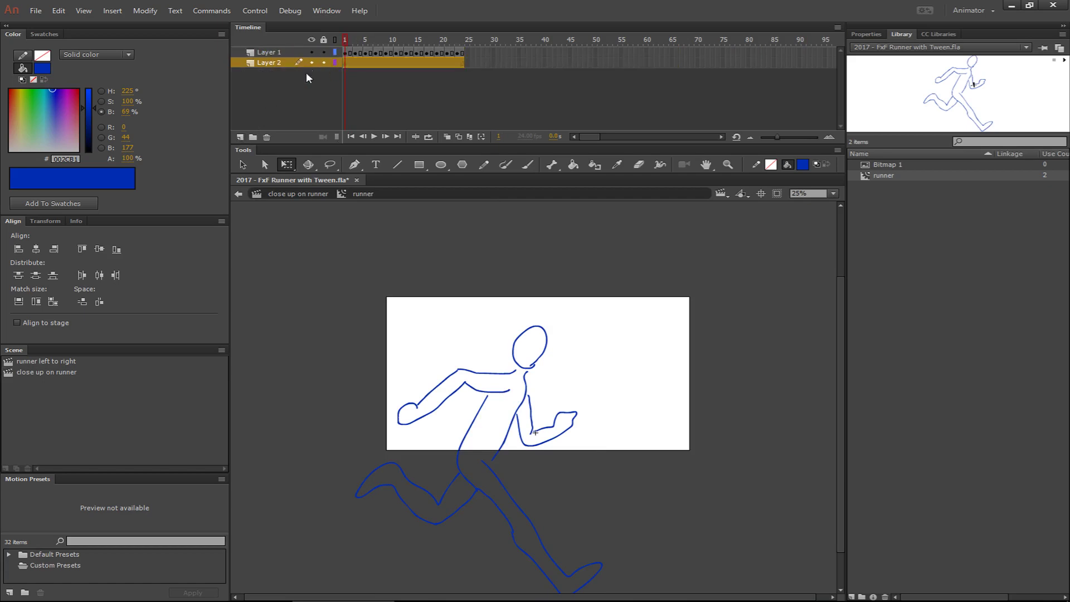
click(436, 164)
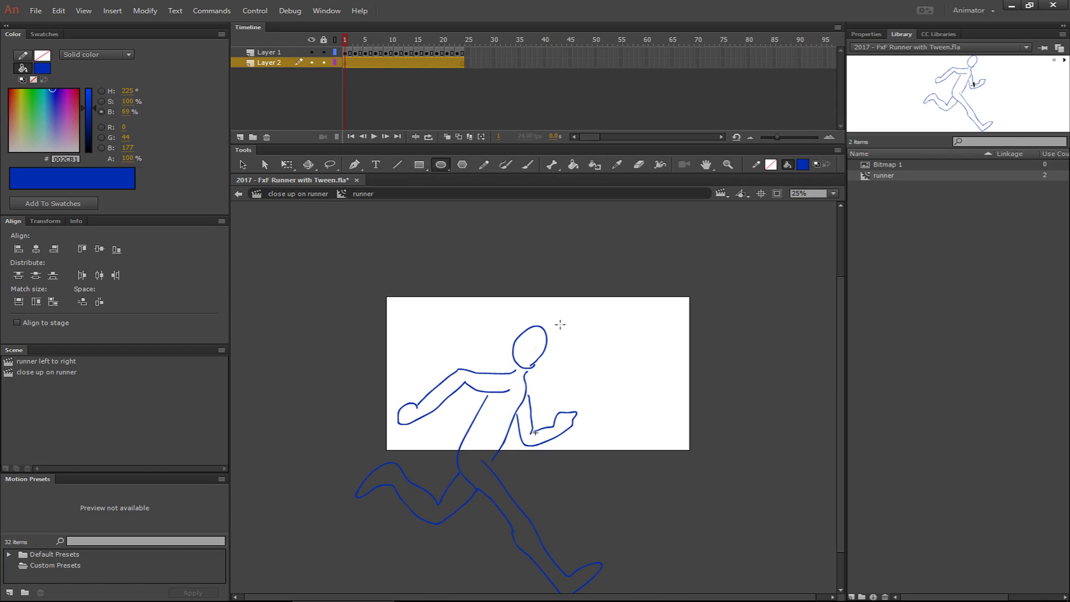
click(800, 164)
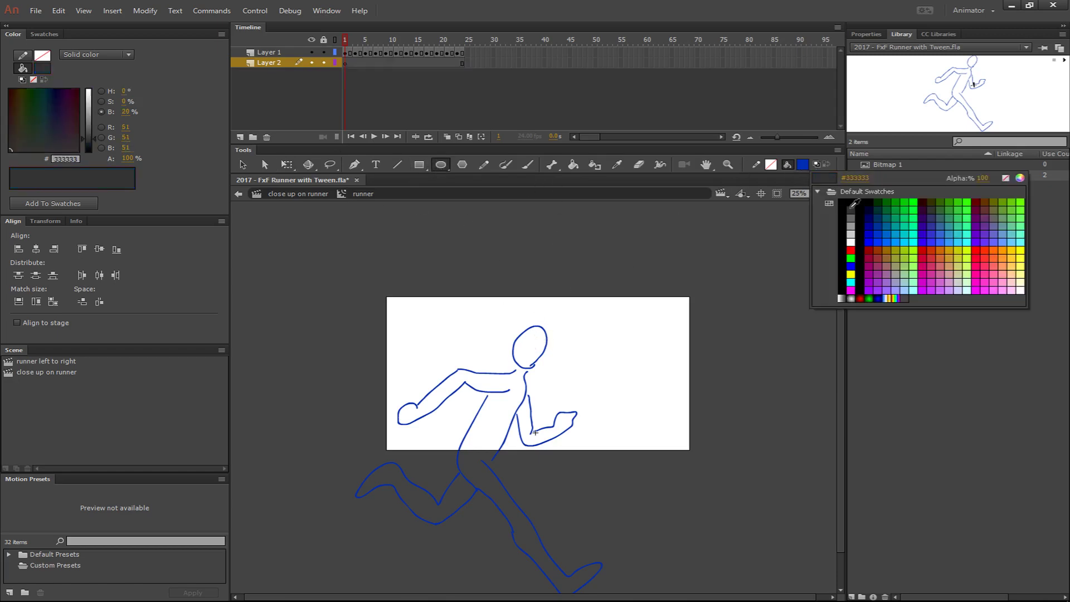
click(913, 201)
drag(529, 347, 550, 375)
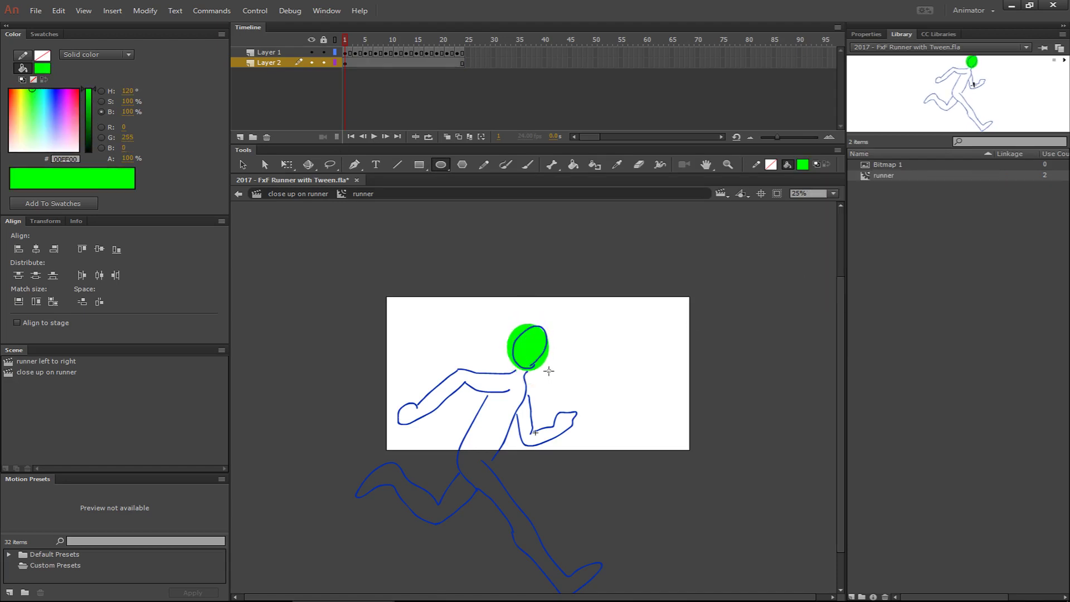
mouse_move(346, 40)
mouse_down()
mouse_move(423, 43)
mouse_move(338, 46)
mouse_up()
click(273, 195)
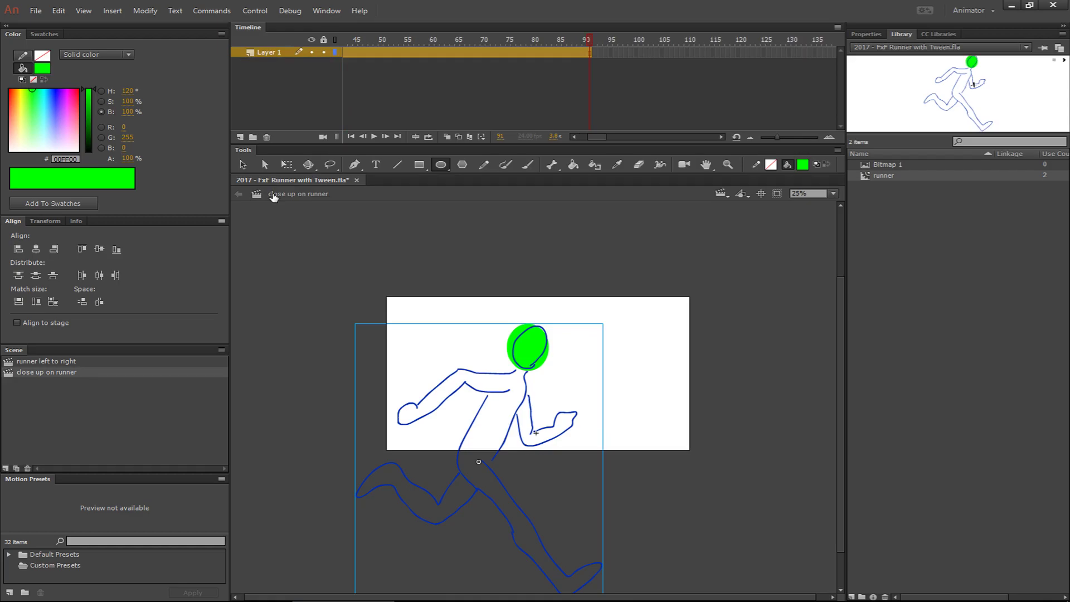
key(ctrl+Return)
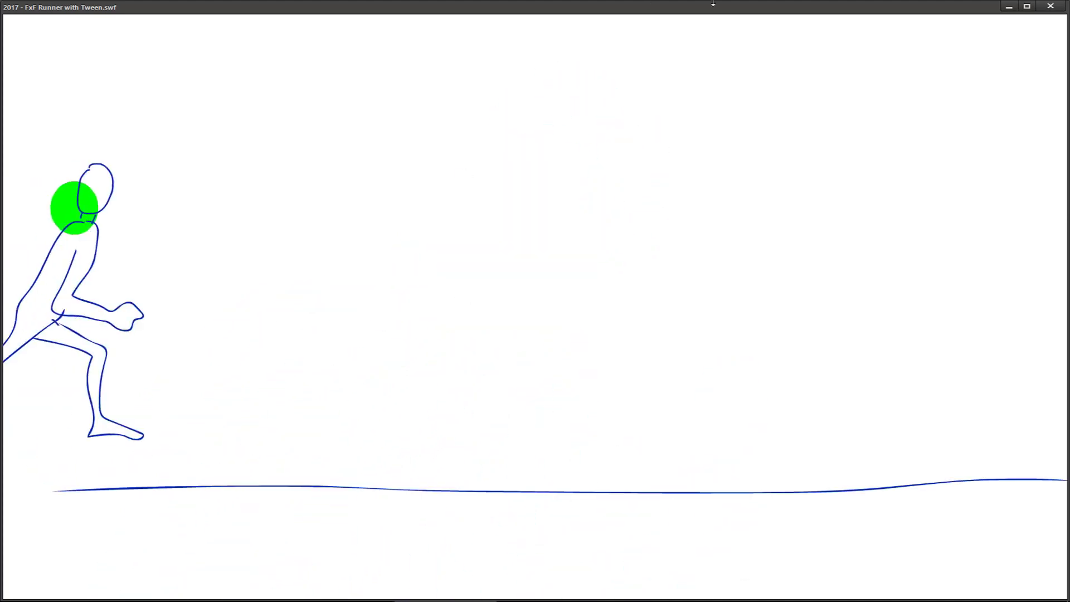
click(1050, 6)
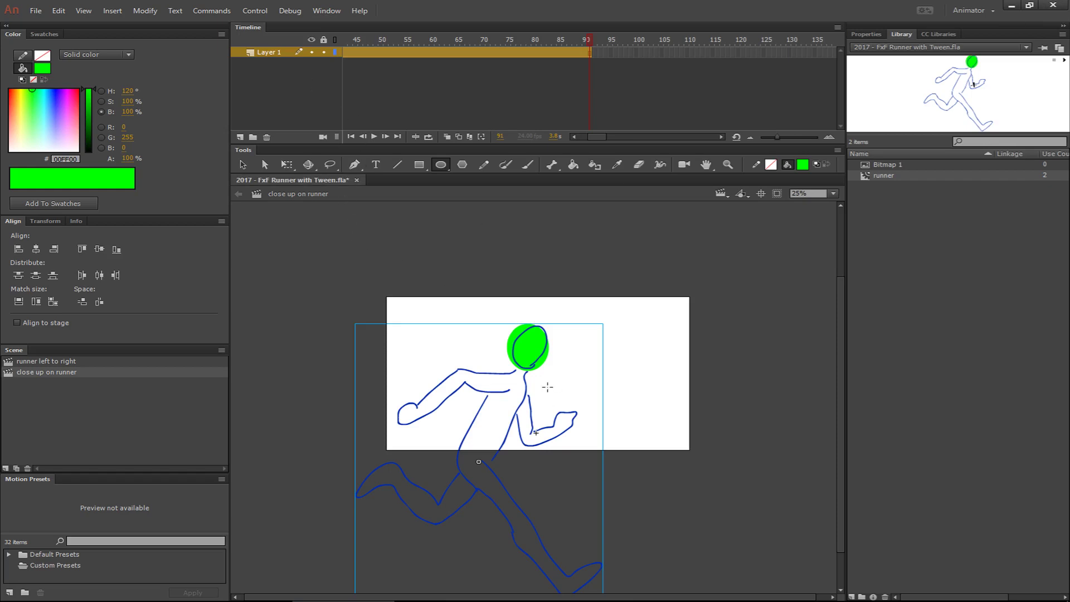
- Delete Layer 2 with the green circle from the runner symbol and return to the close-up scene
key(v)
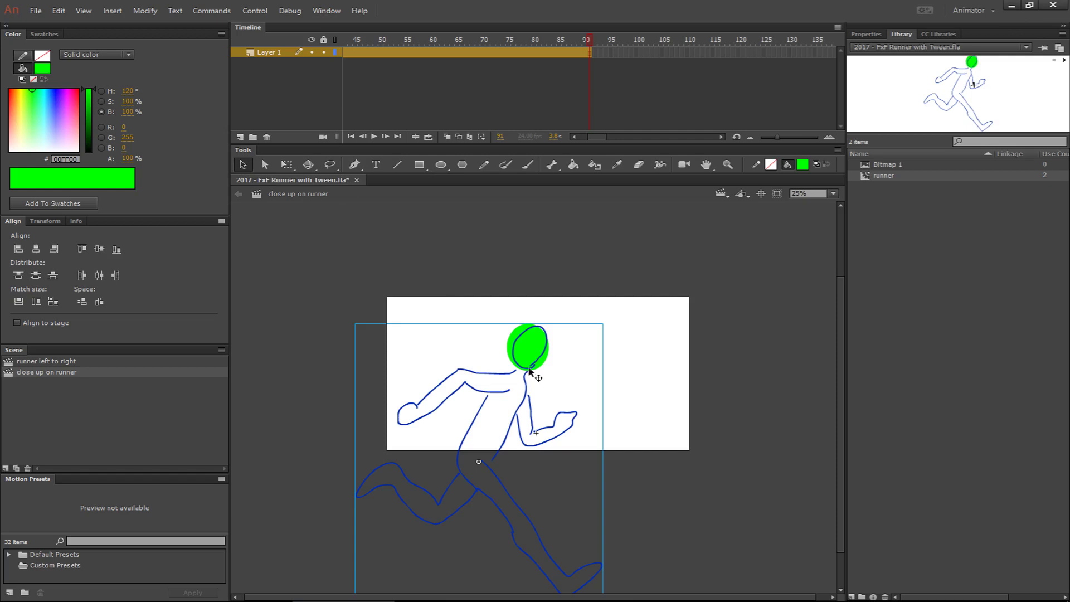
double_click(530, 371)
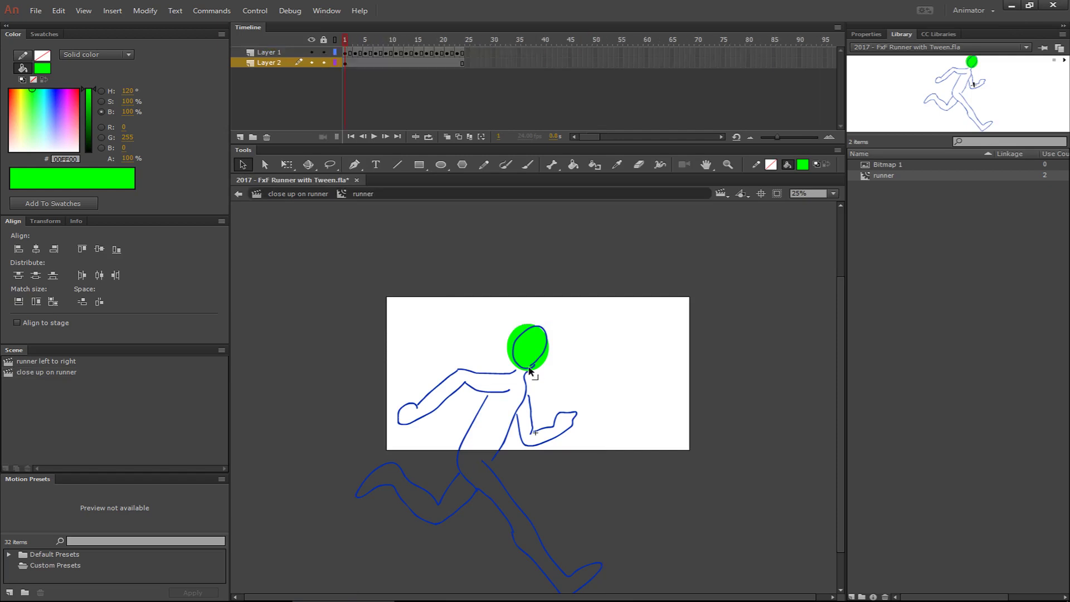
right_click(276, 61)
click(323, 134)
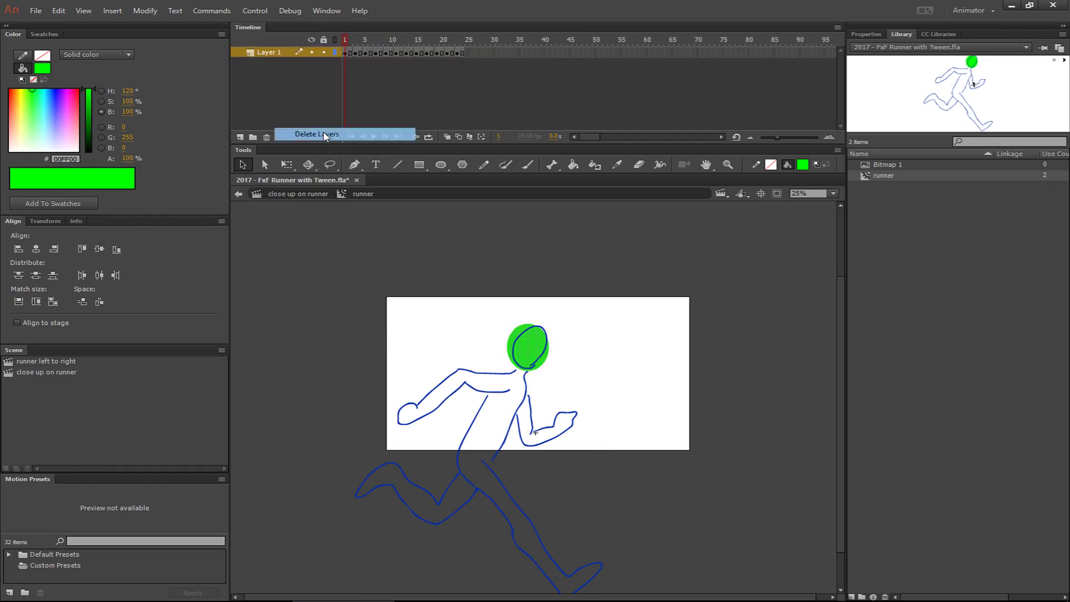
click(310, 195)
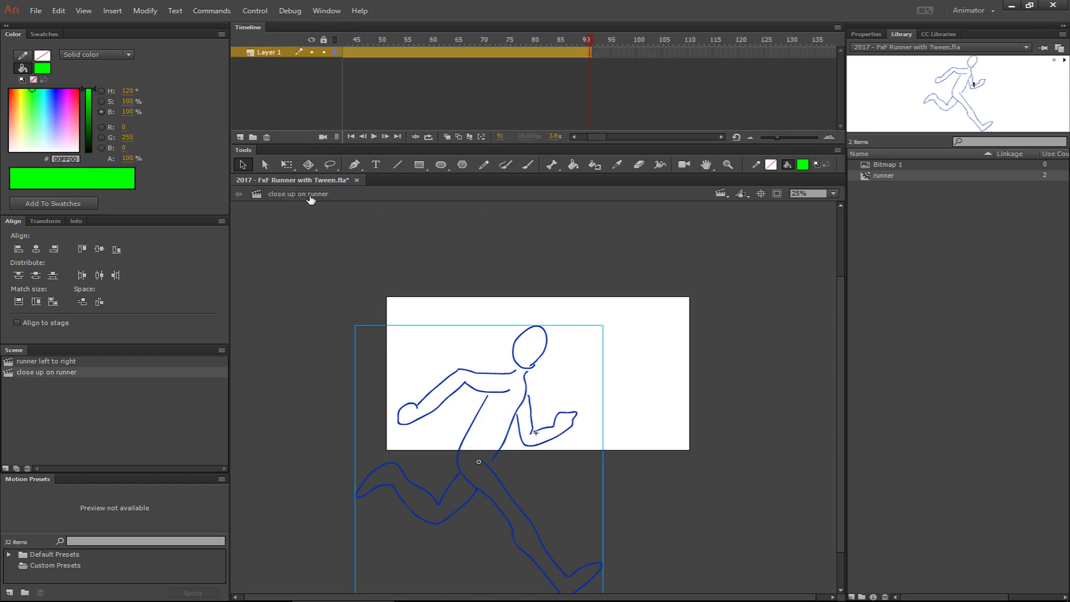
- Rename the runner symbol in the Library to 'runner - left to right'
double_click(883, 175)
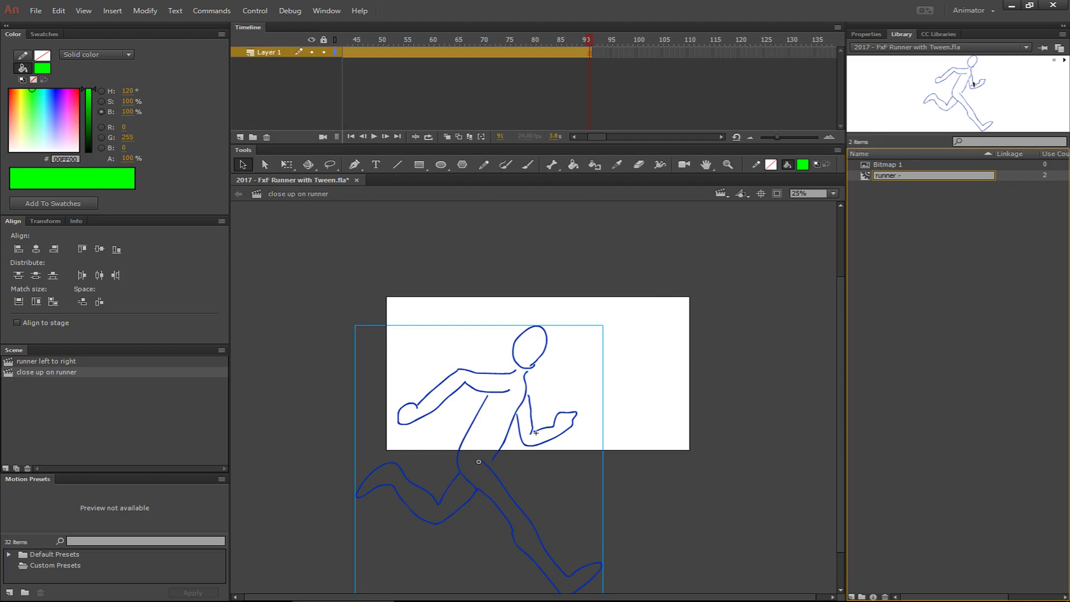
text(- scene)
key(BackSpace)
key(BackSpace)
key(BackSpace)
text(left to right)
key(Return)
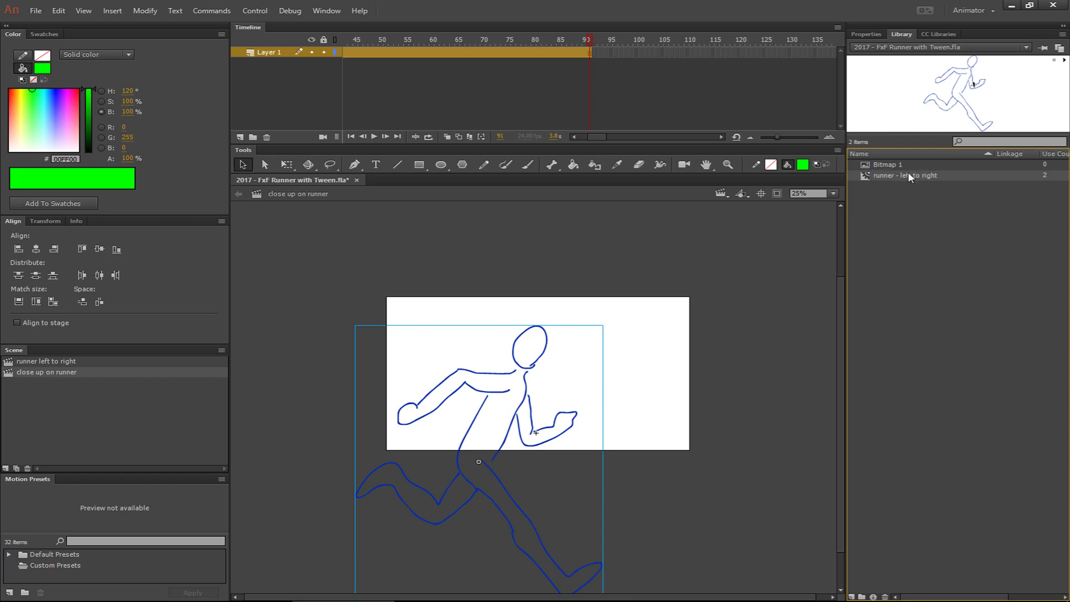
- Duplicate the symbol and name the copy 'runner - close up'
right_click(880, 176)
click(960, 252)
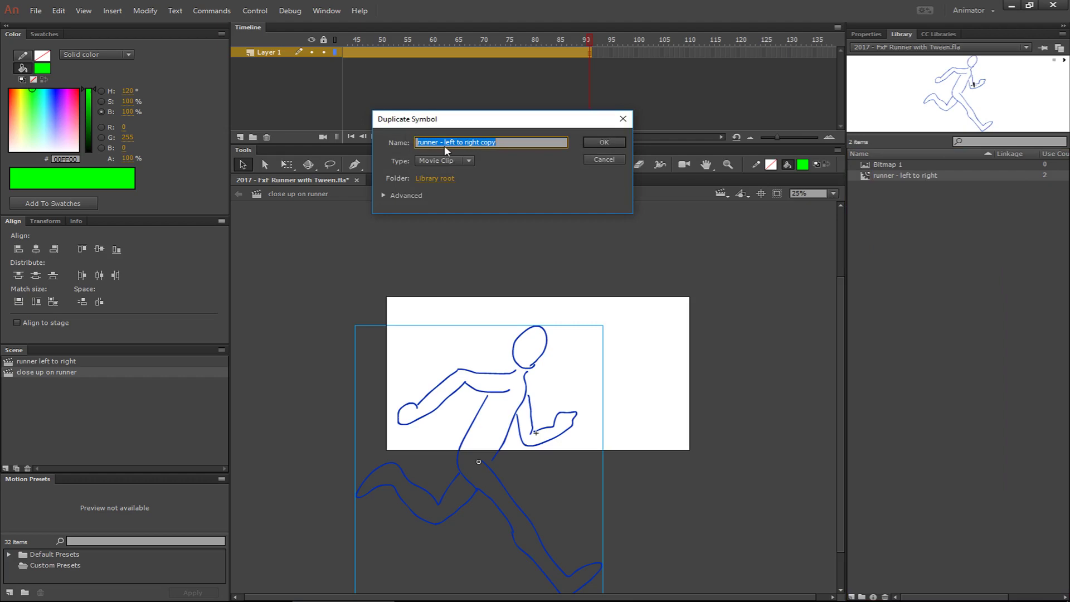
drag(440, 143, 532, 140)
text(- close up)
key(Return)
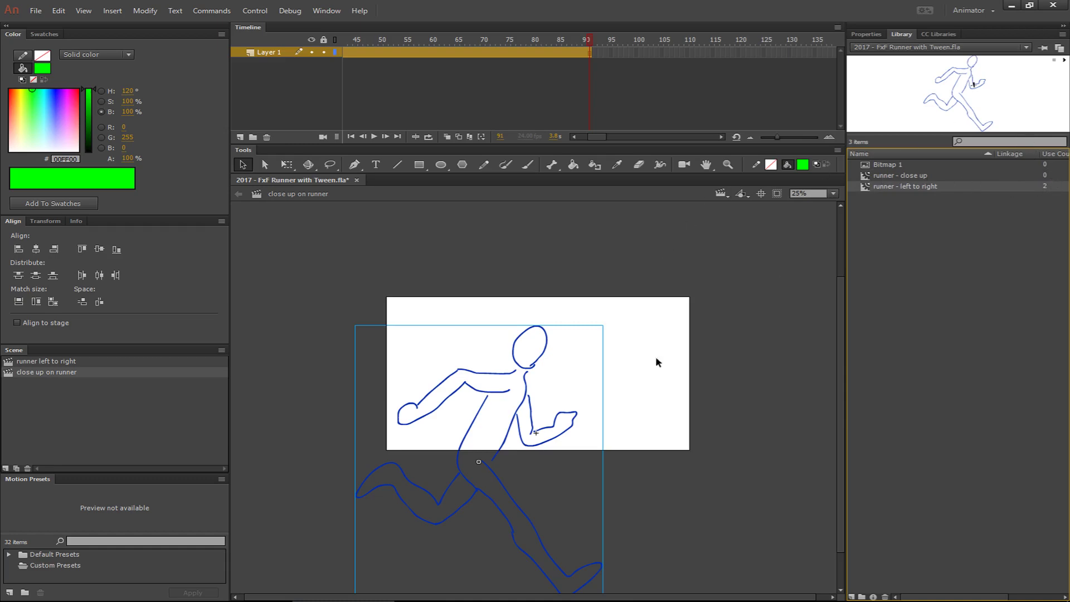
- Swap the close-up scene's runner instance to the 'runner - close up' symbol
right_click(465, 373)
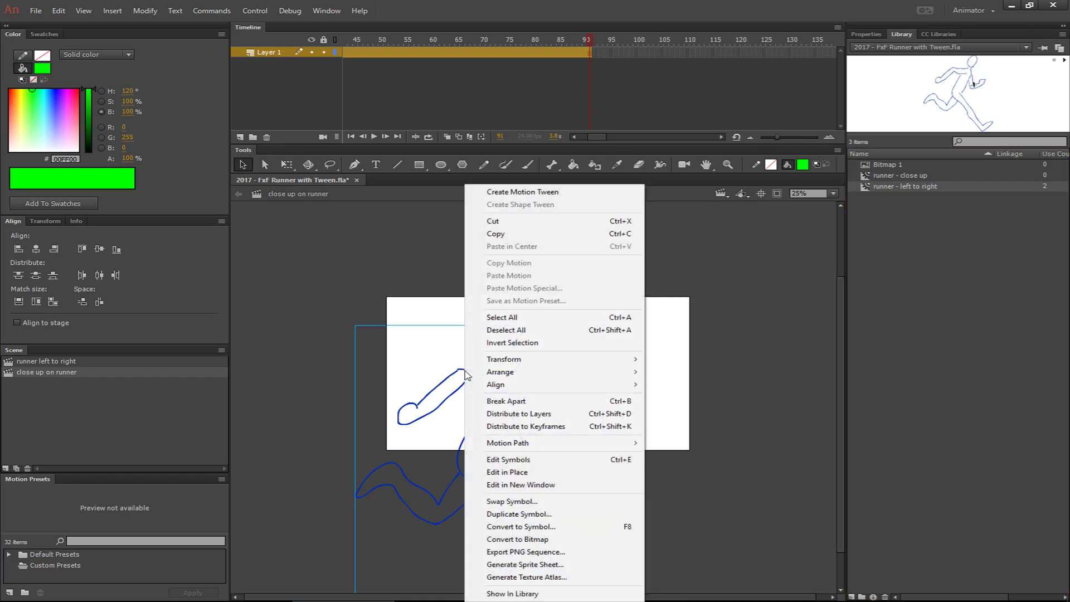
click(766, 343)
click(528, 374)
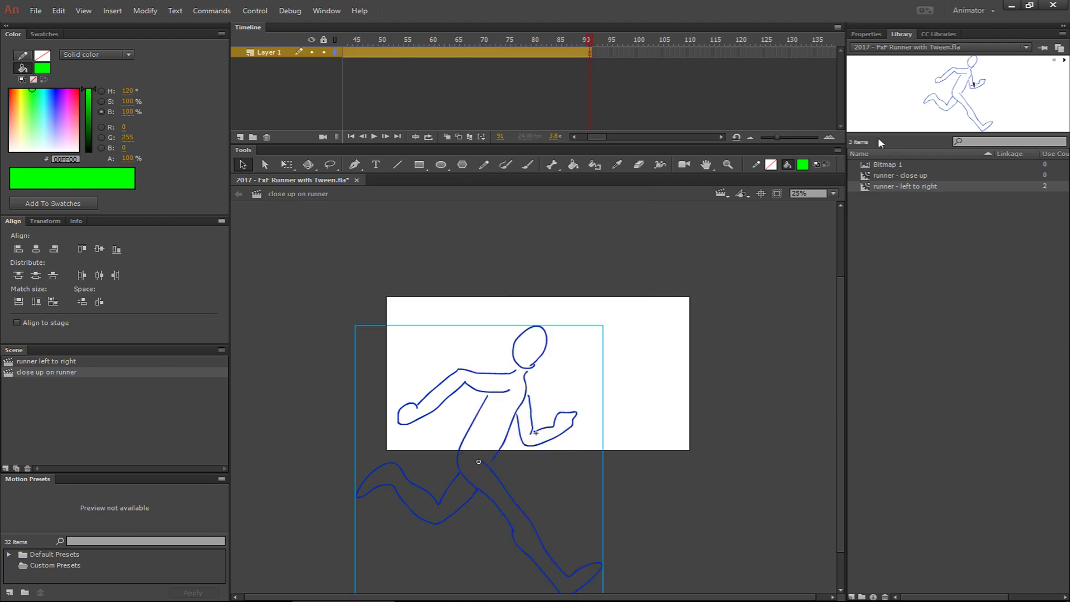
click(875, 34)
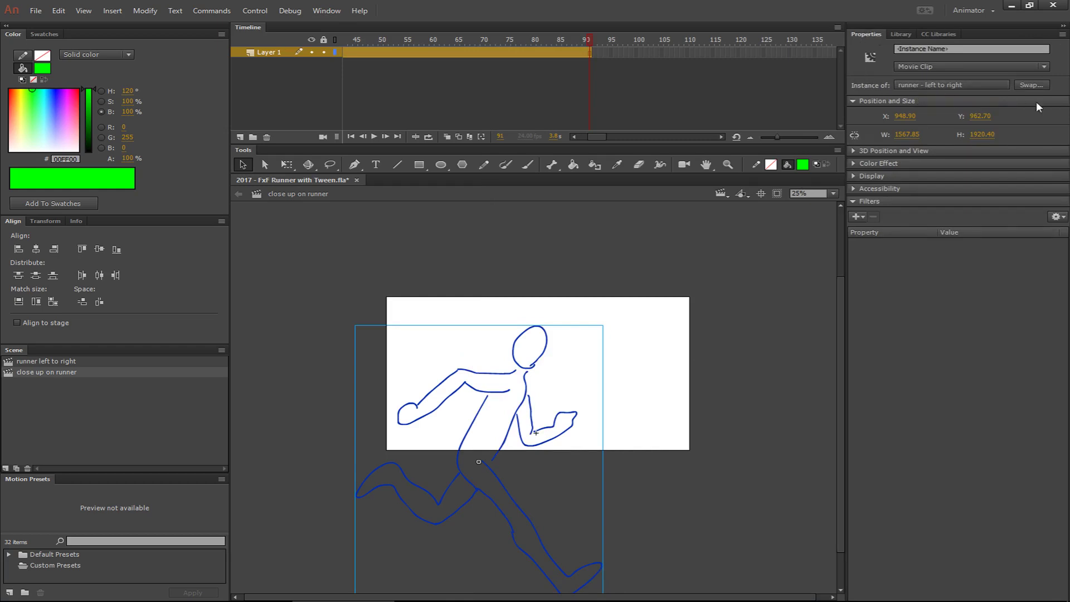
click(1032, 84)
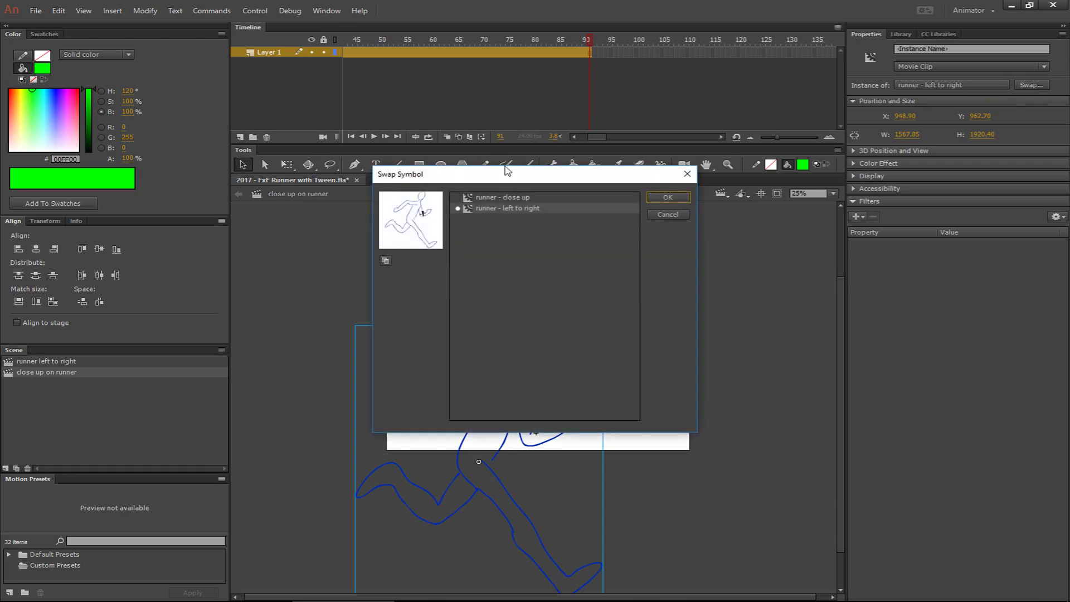
double_click(524, 198)
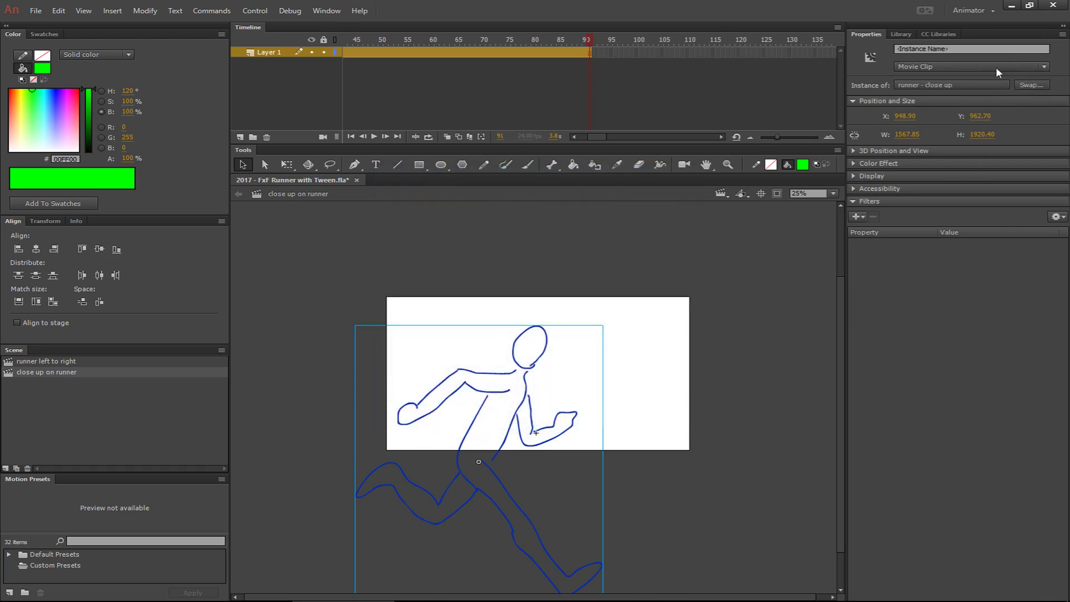
click(901, 34)
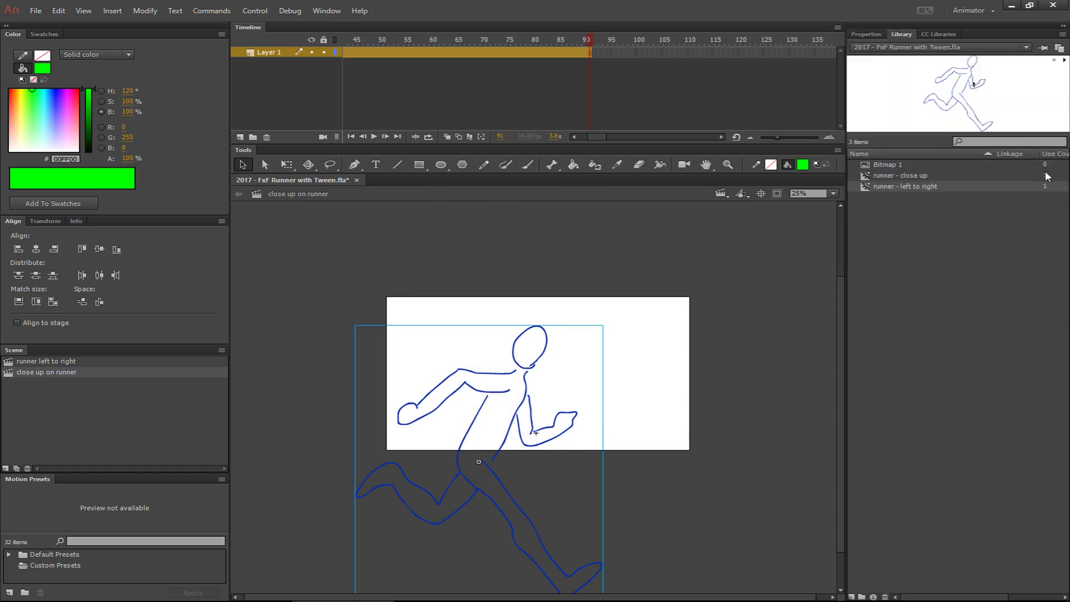
- Draw a green circle beside the runner's head on a new layer in 'runner - close up', then test the movie
double_click(518, 365)
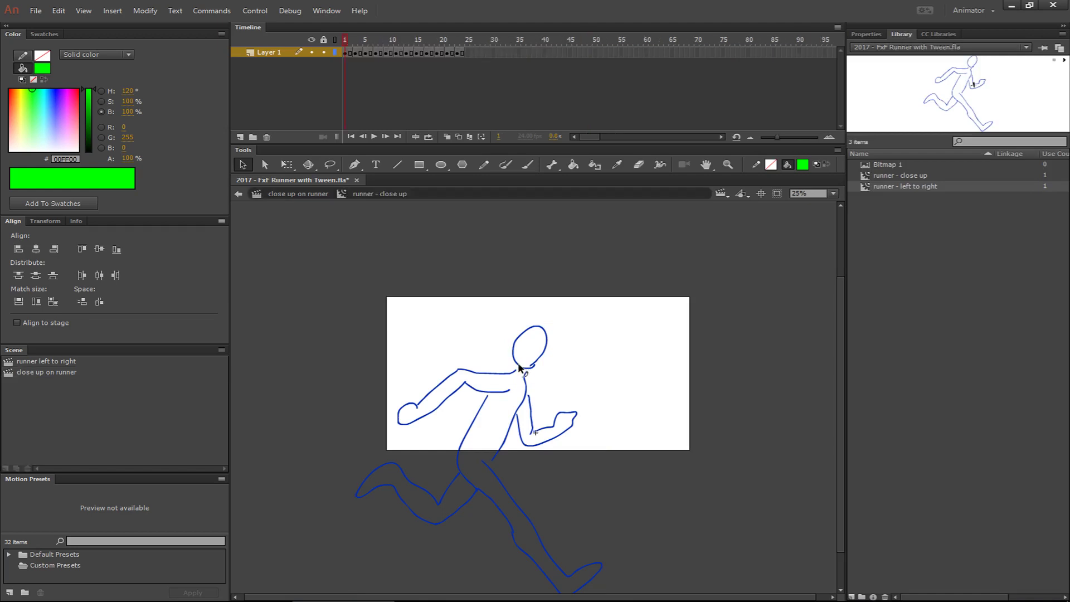
click(240, 137)
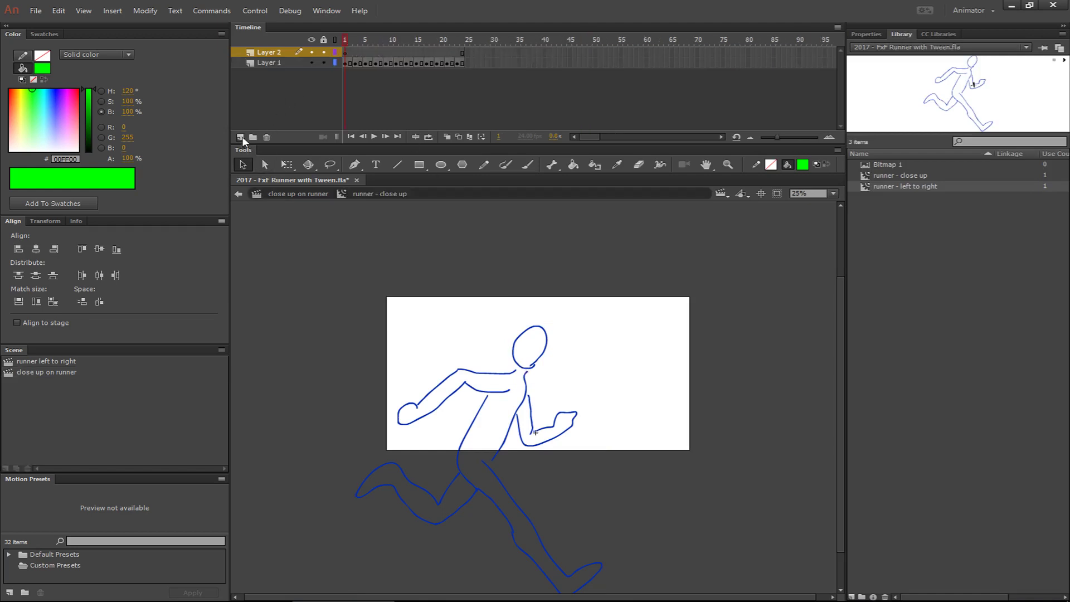
click(441, 164)
drag(573, 345, 603, 373)
click(275, 193)
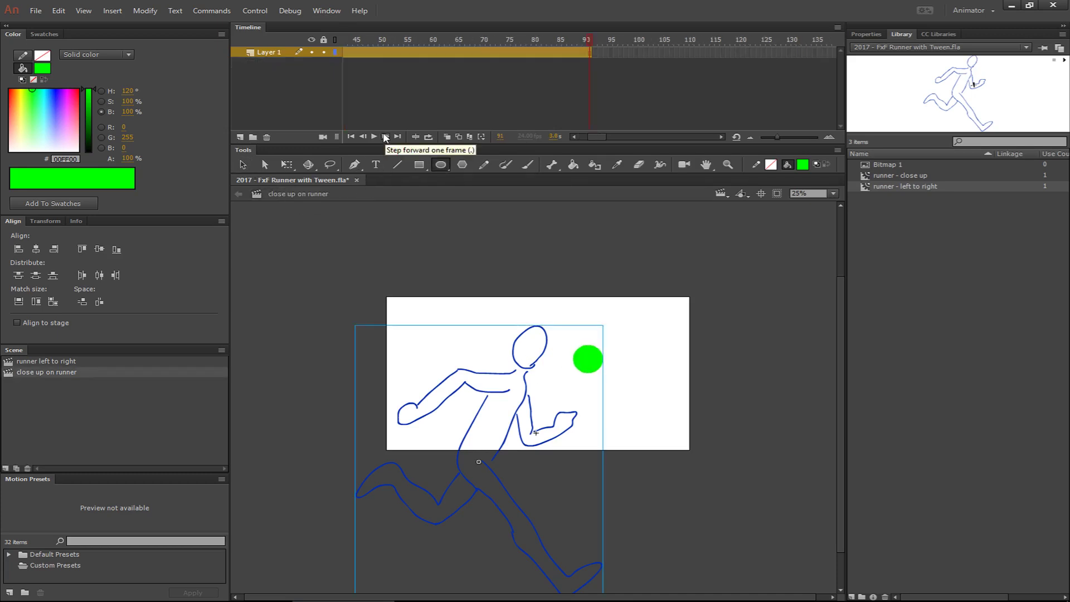
key(ctrl+Return)
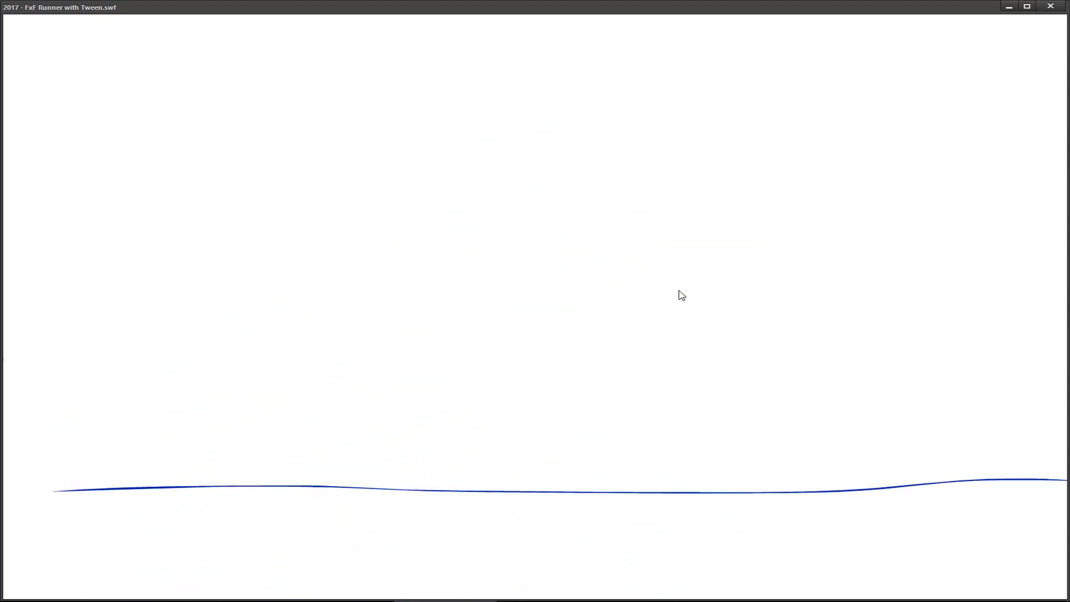
click(681, 296)
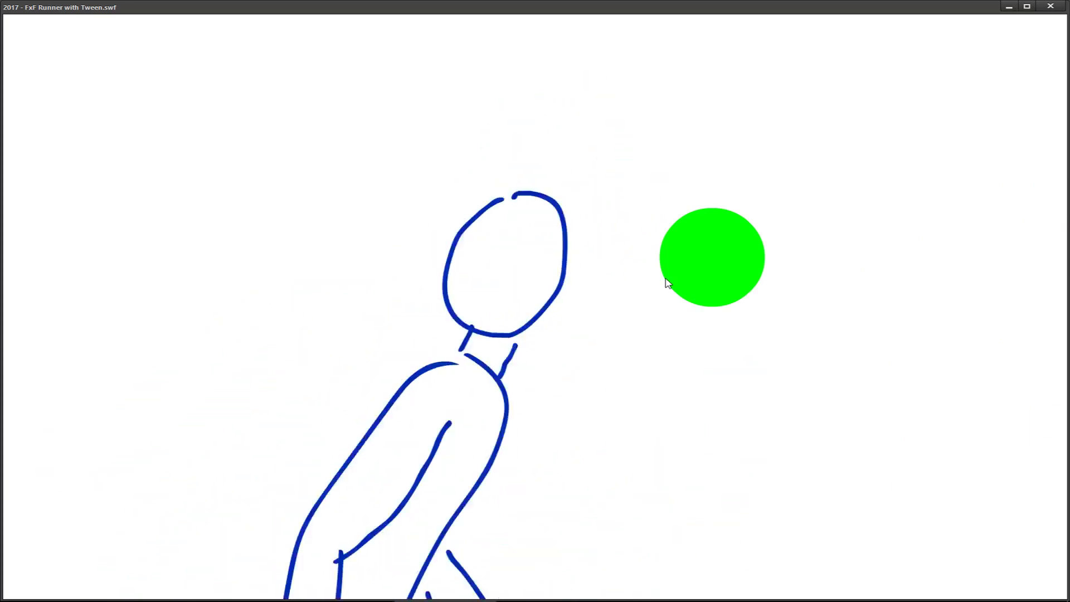
click(665, 279)
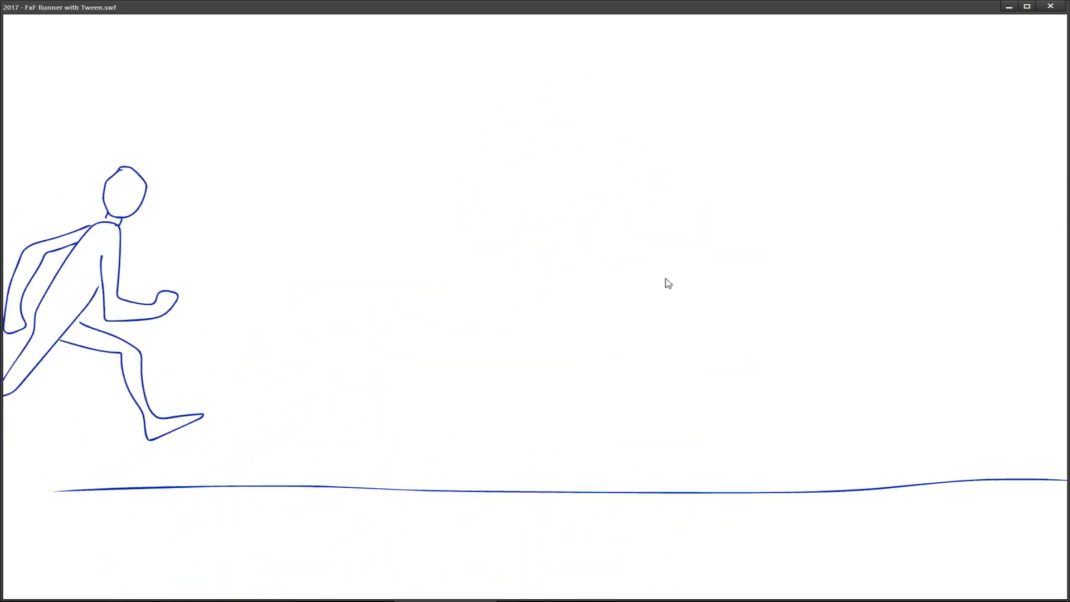
click(1051, 8)
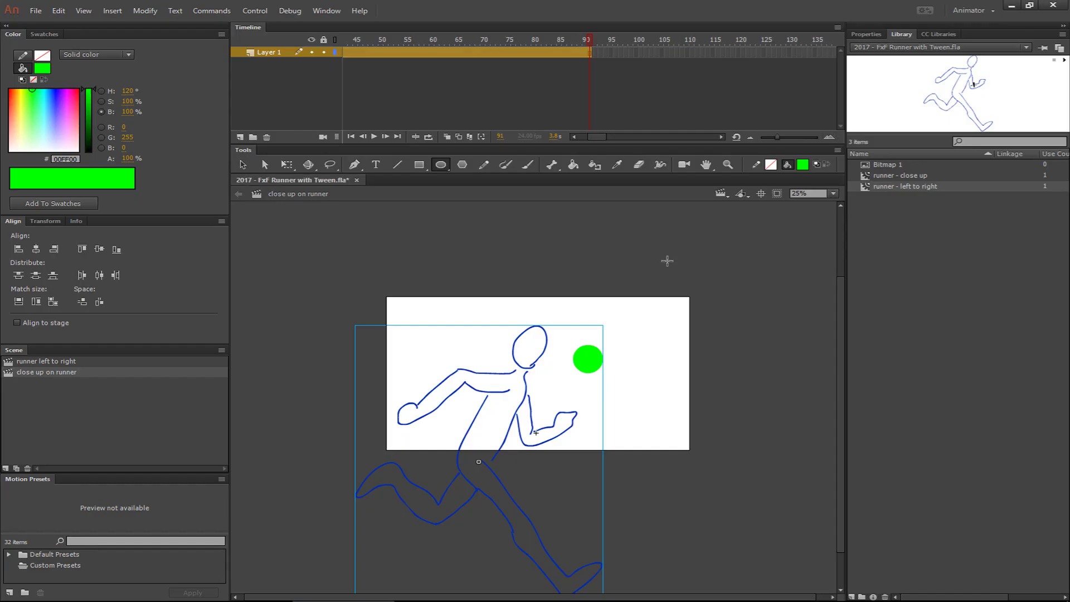